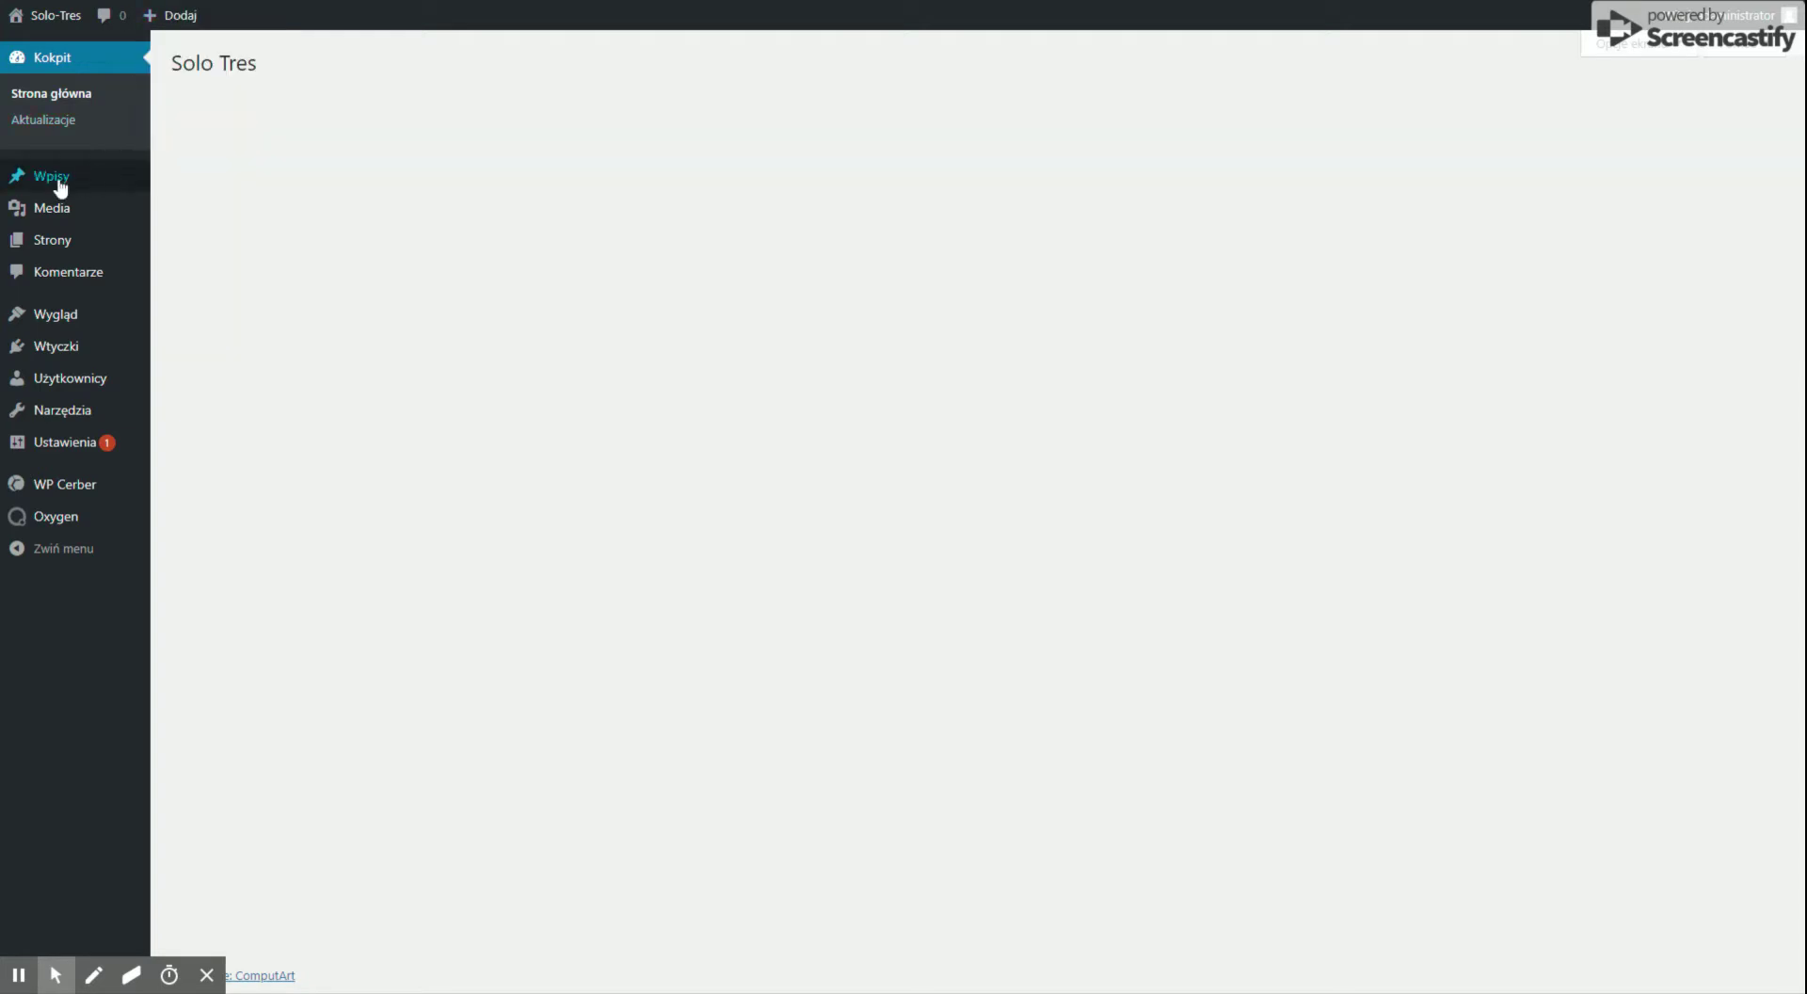
# - Create a new post titled "Projekt nr 1" and add the placeholder paragraph beginning "Vivamus magna justo, lacinia eget consectetur sed" as its body
pyautogui.moveTo(60, 188)
pyautogui.click(223, 210)
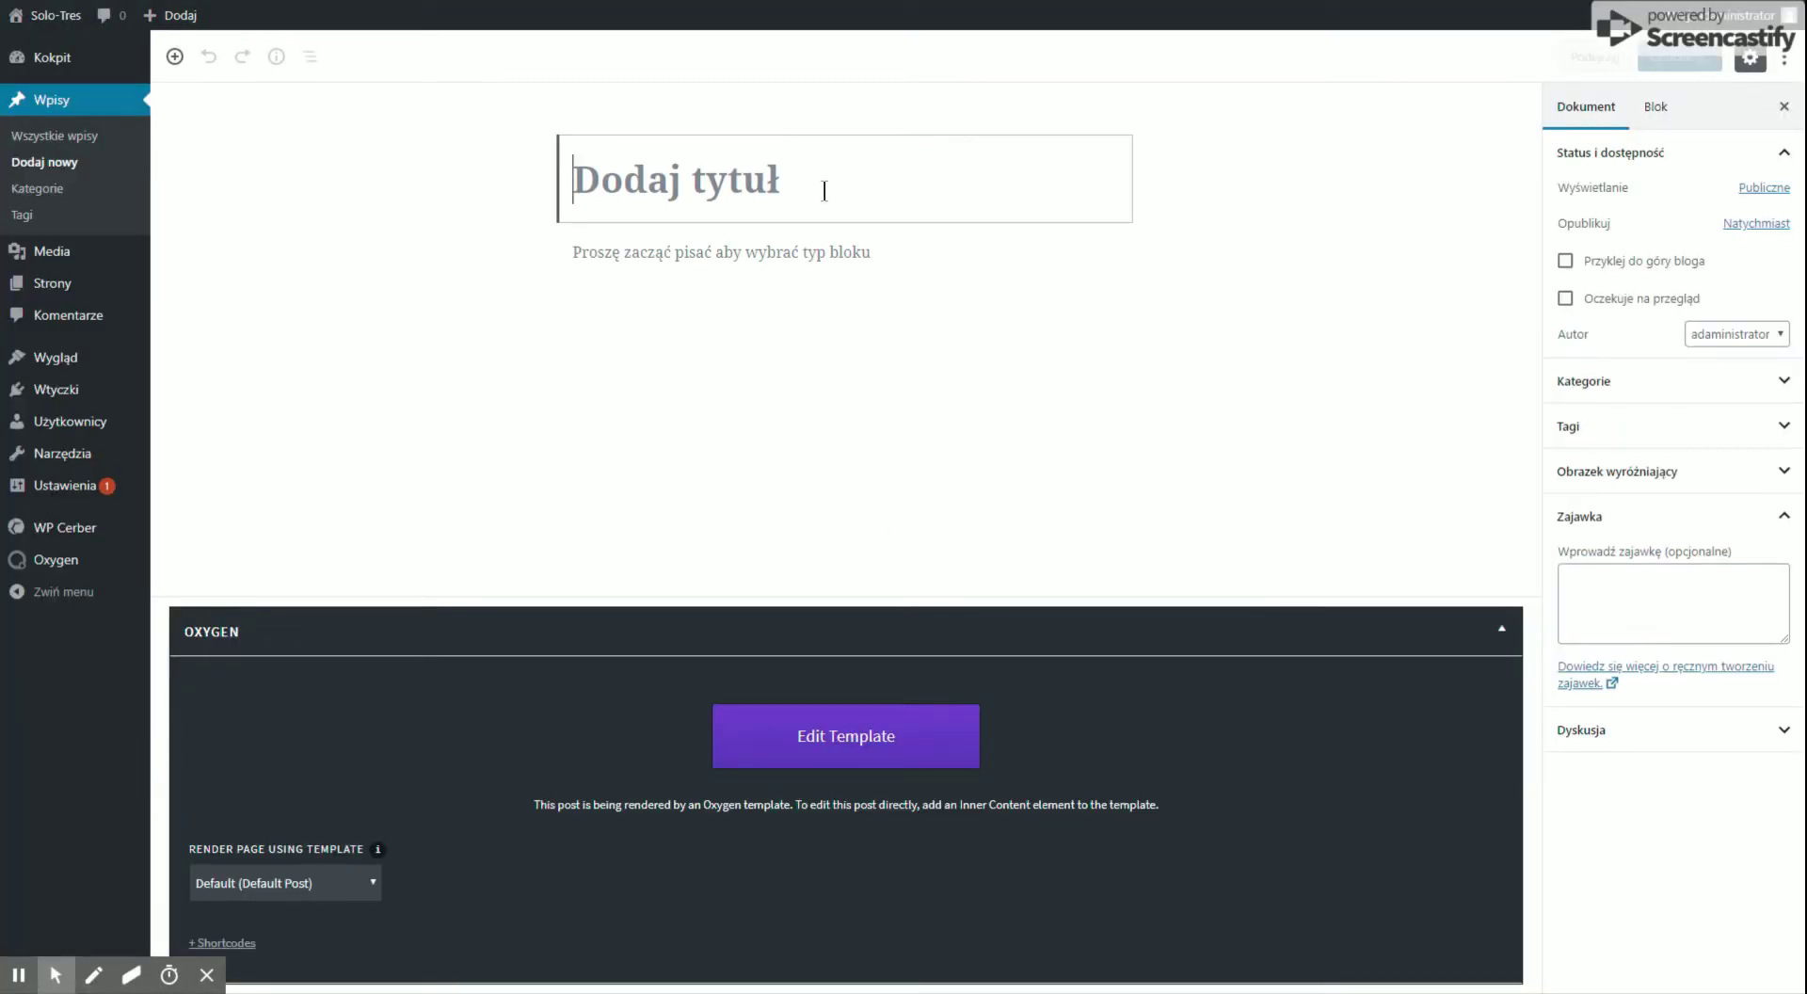
pyautogui.write('Proje')
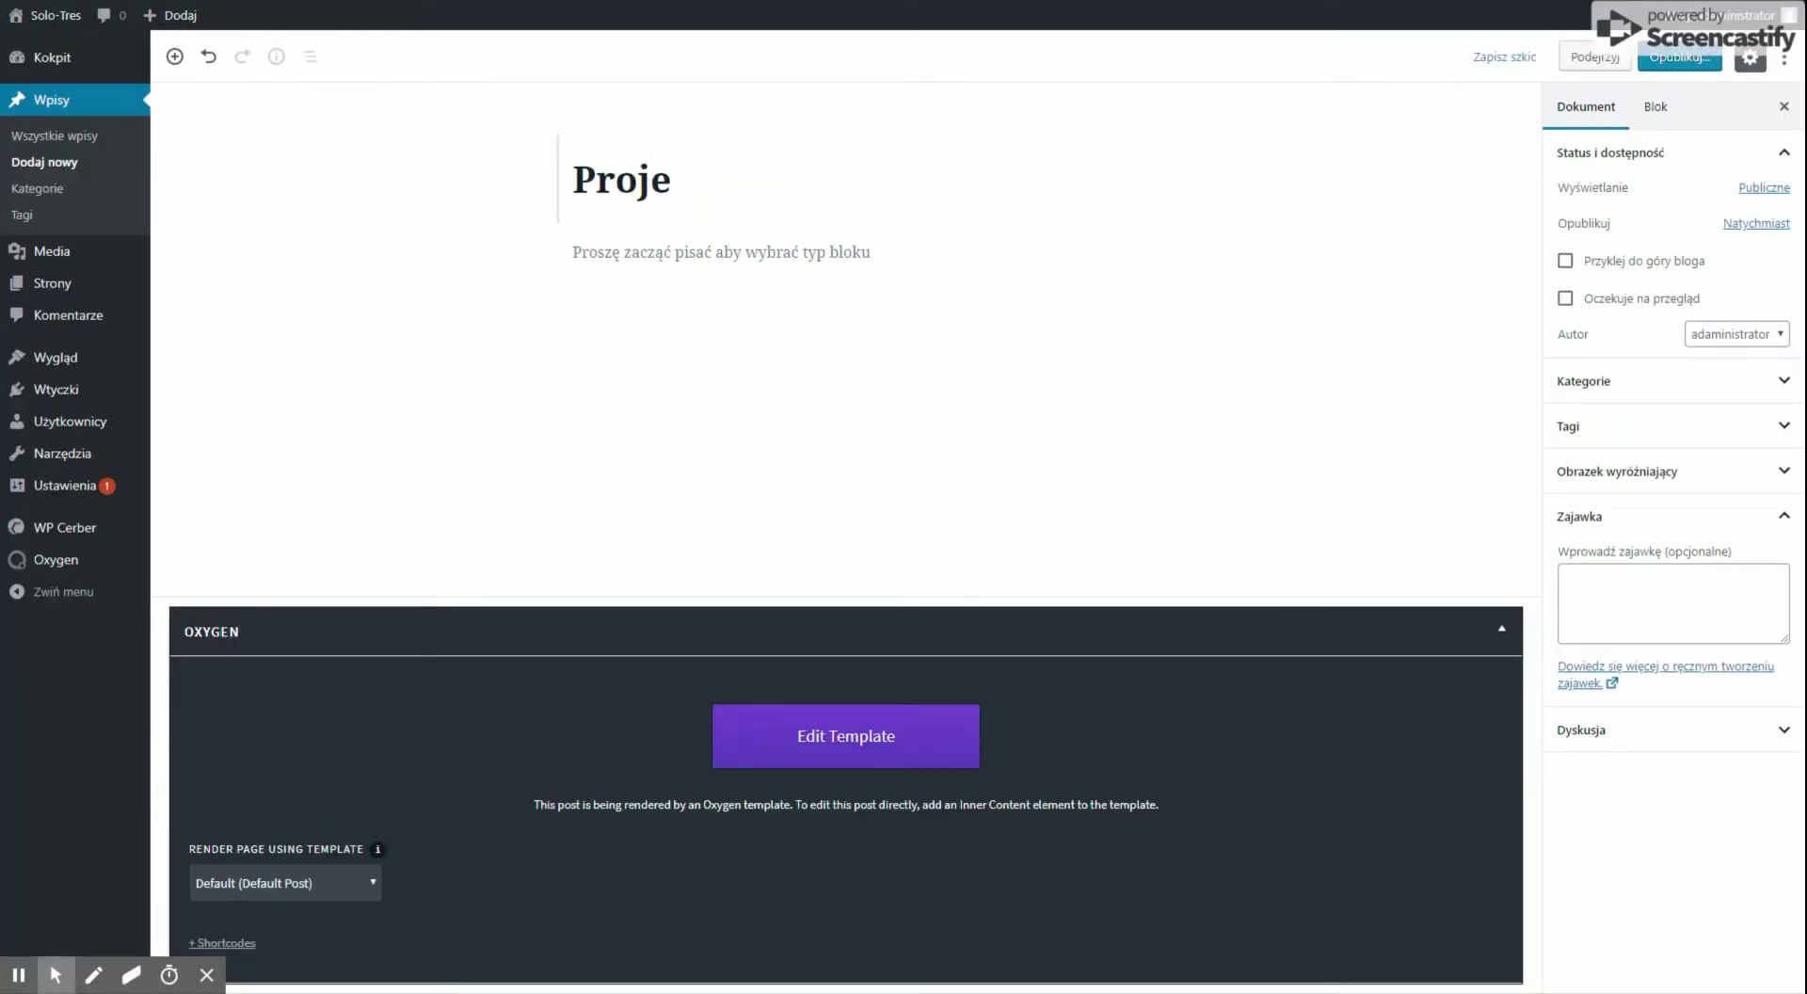
pyautogui.write('kt nr 1')
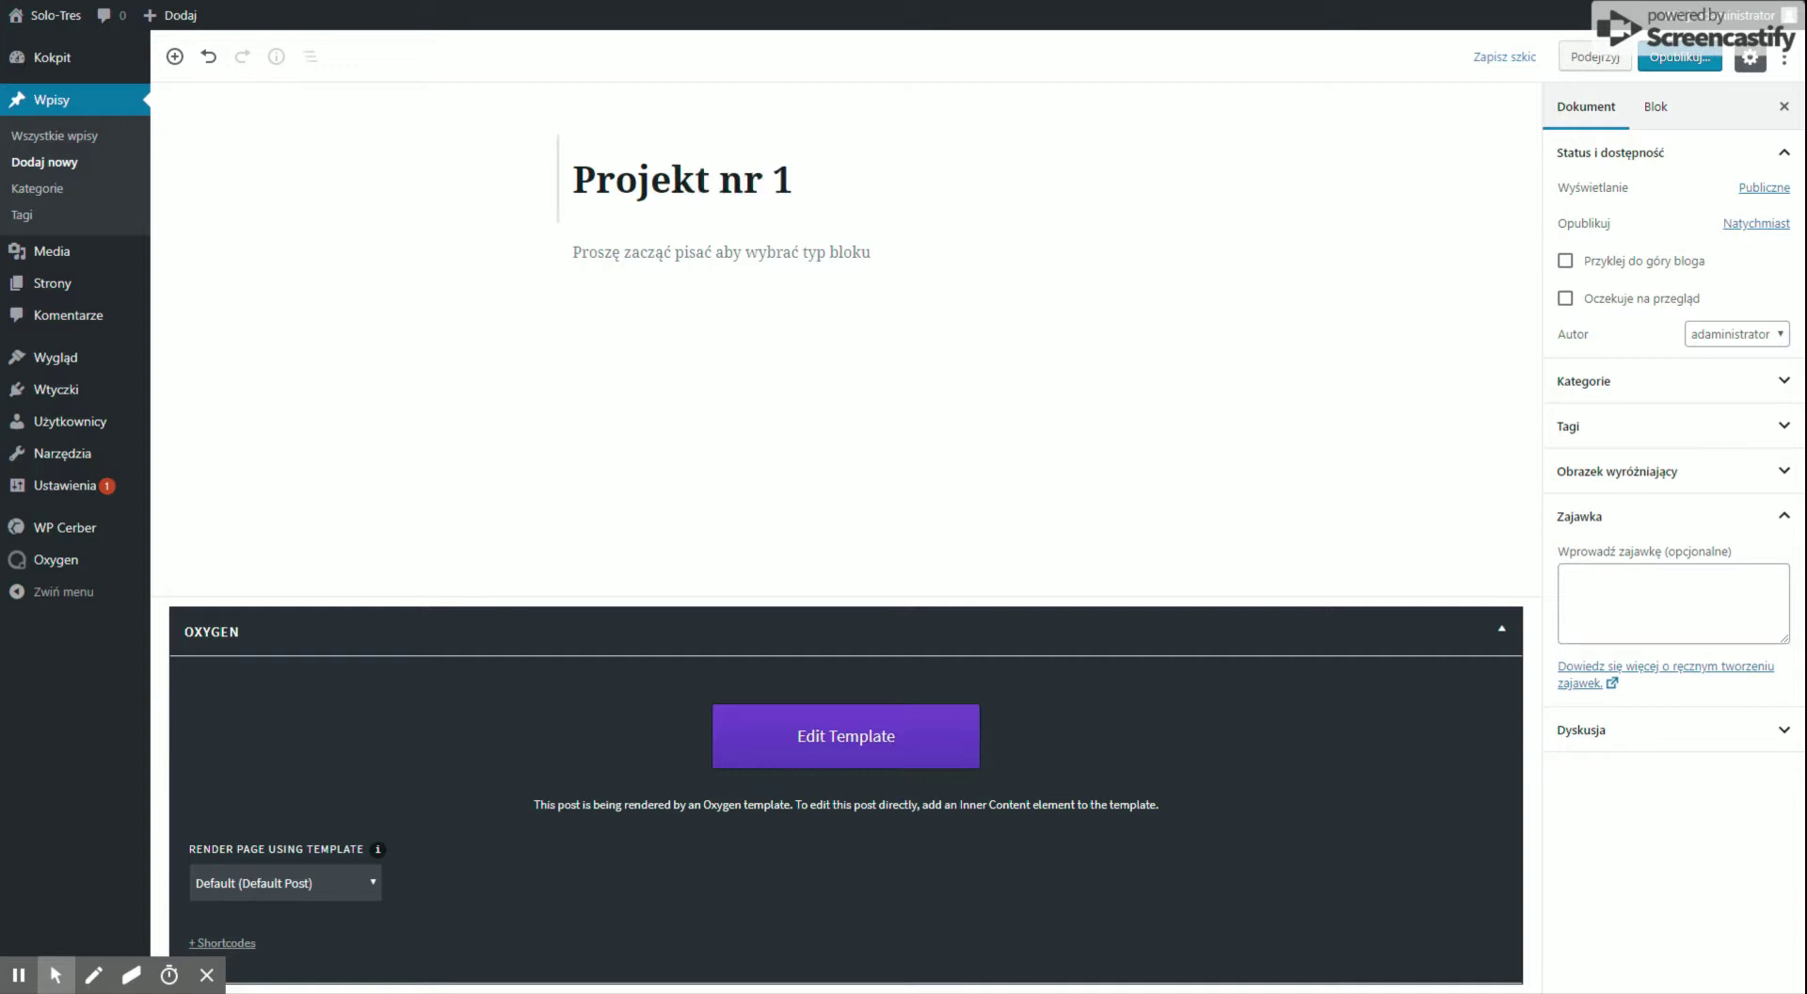
pyautogui.click(768, 254)
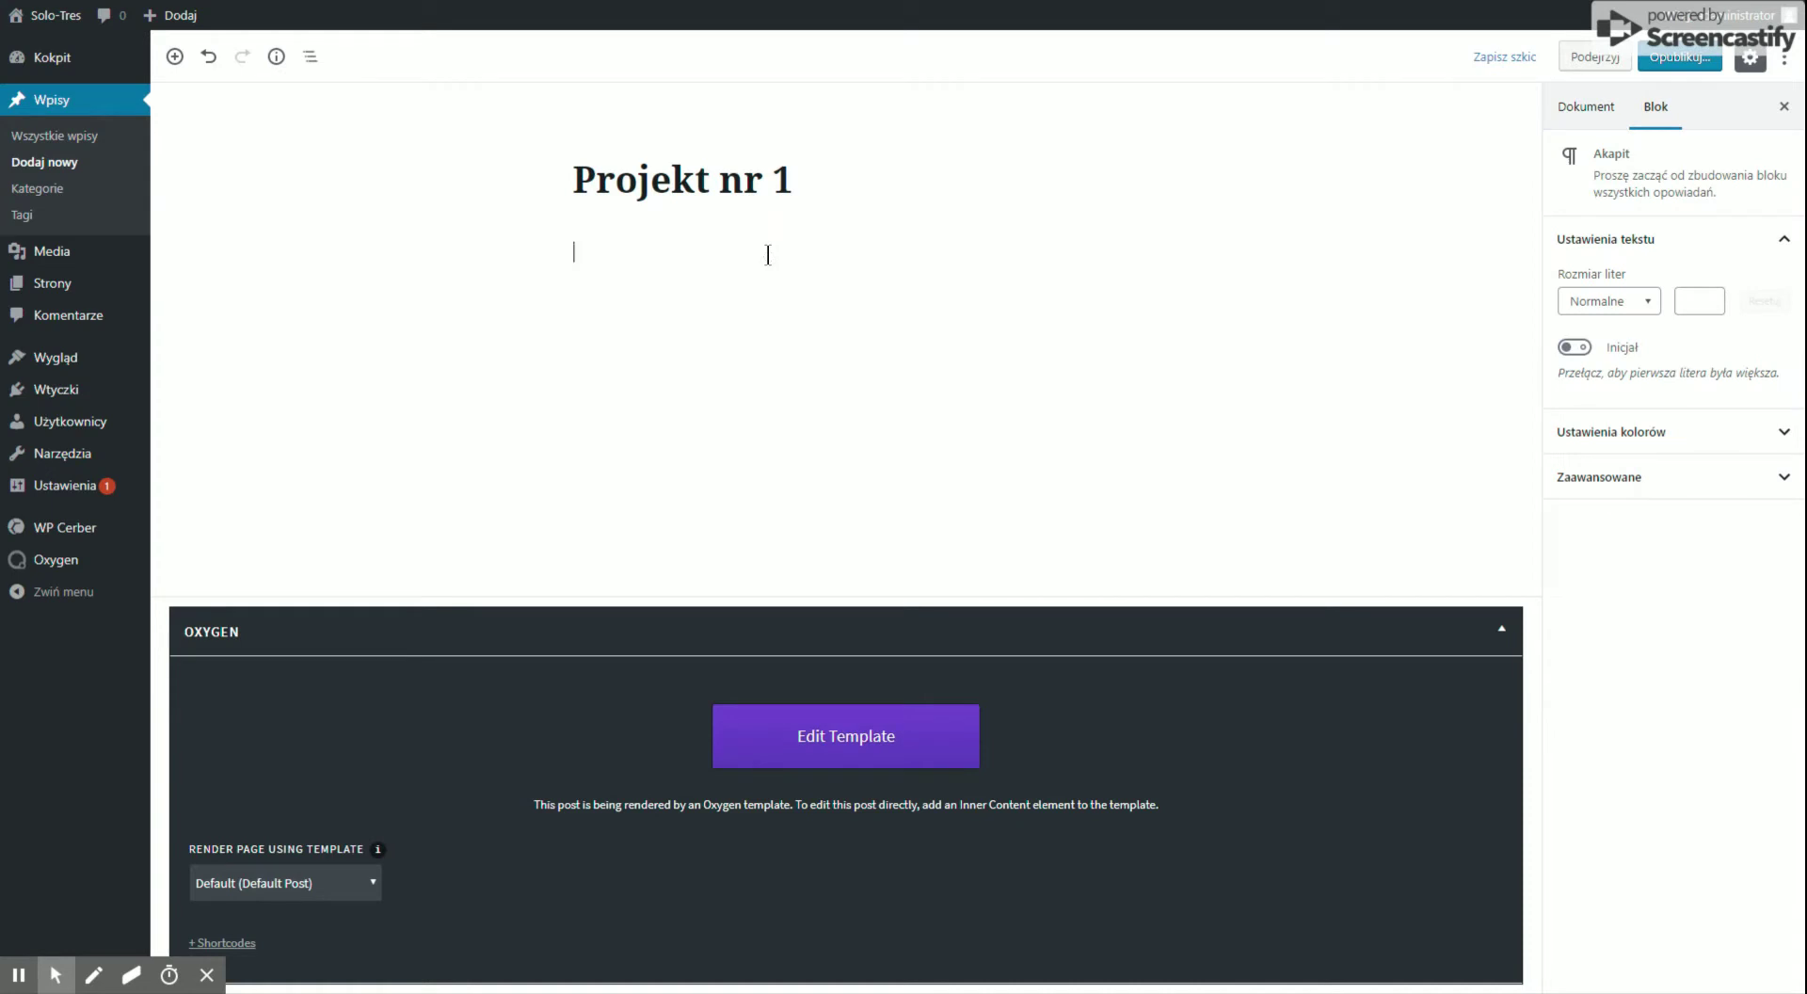
pyautogui.write('Vivamus magna justo, lacinia eget consectetur sed, convallis at tellus. Curabitur non nulla sit amet nisl tempus convallis quis ac lectus. Nulla quis lorem ut libero malesuada feugiat. Donec sollicitudin molestie malesuada.')
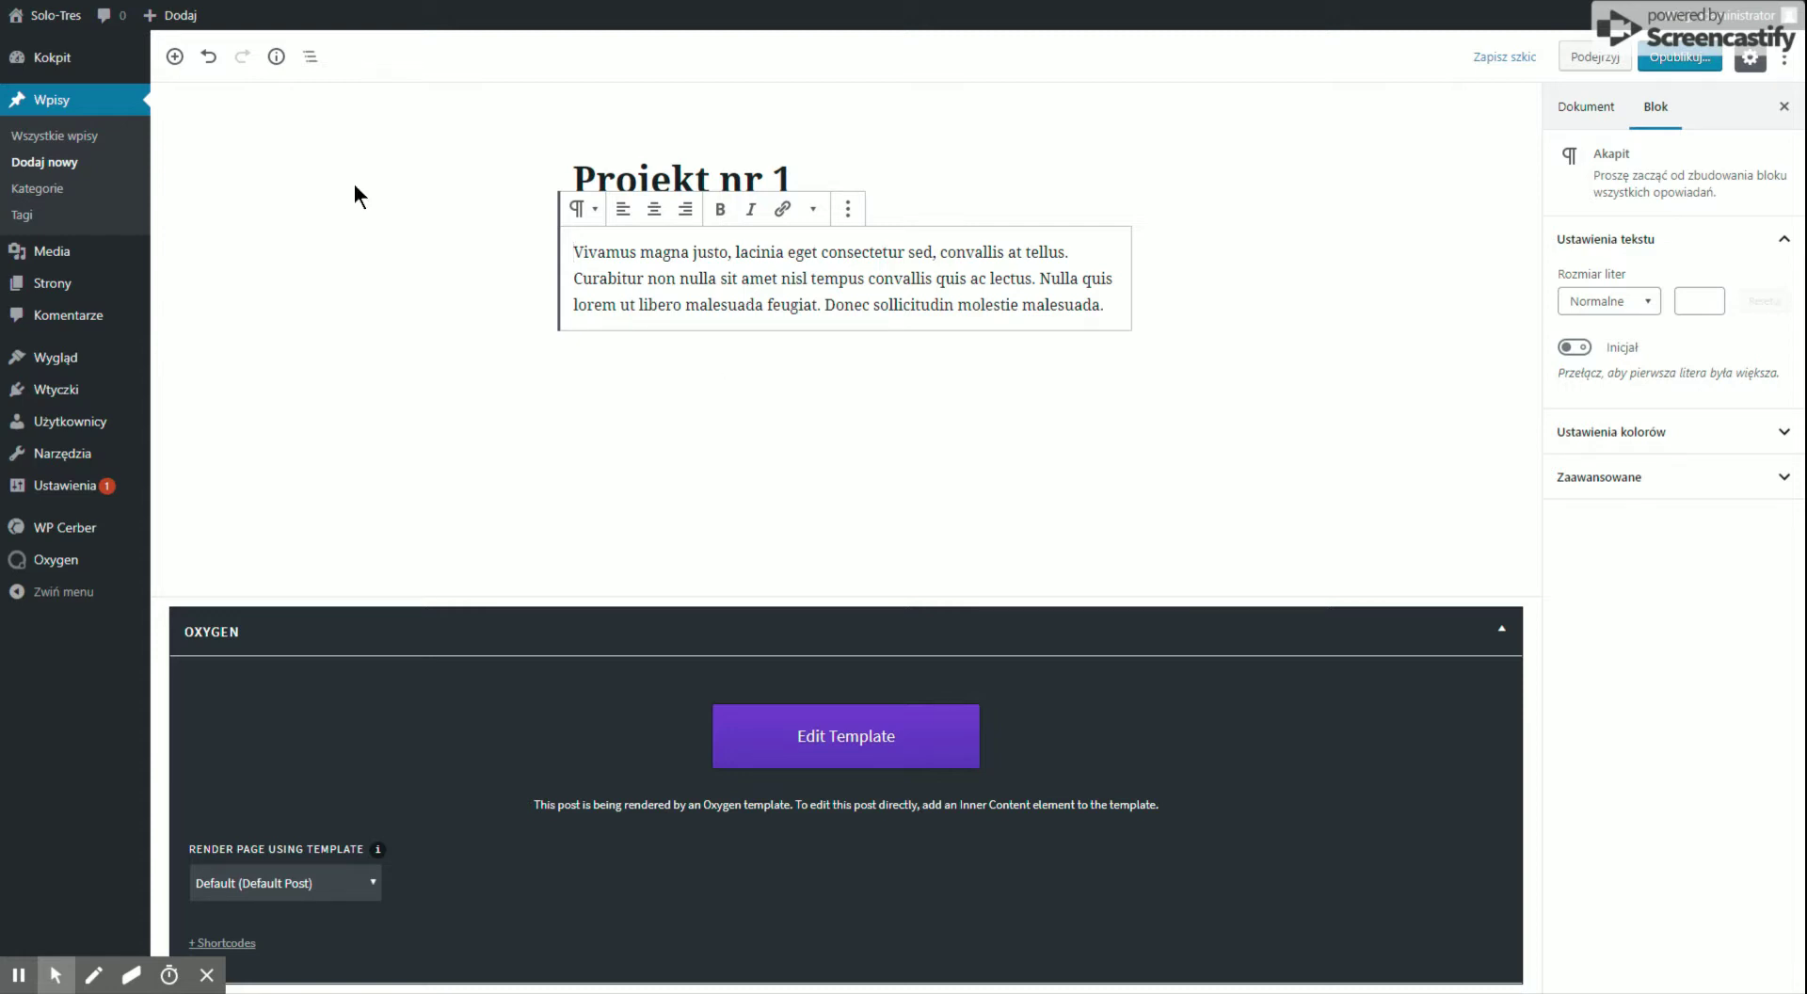
# - Insert a gallery (Galeria) block below the paragraph
pyautogui.click(173, 58)
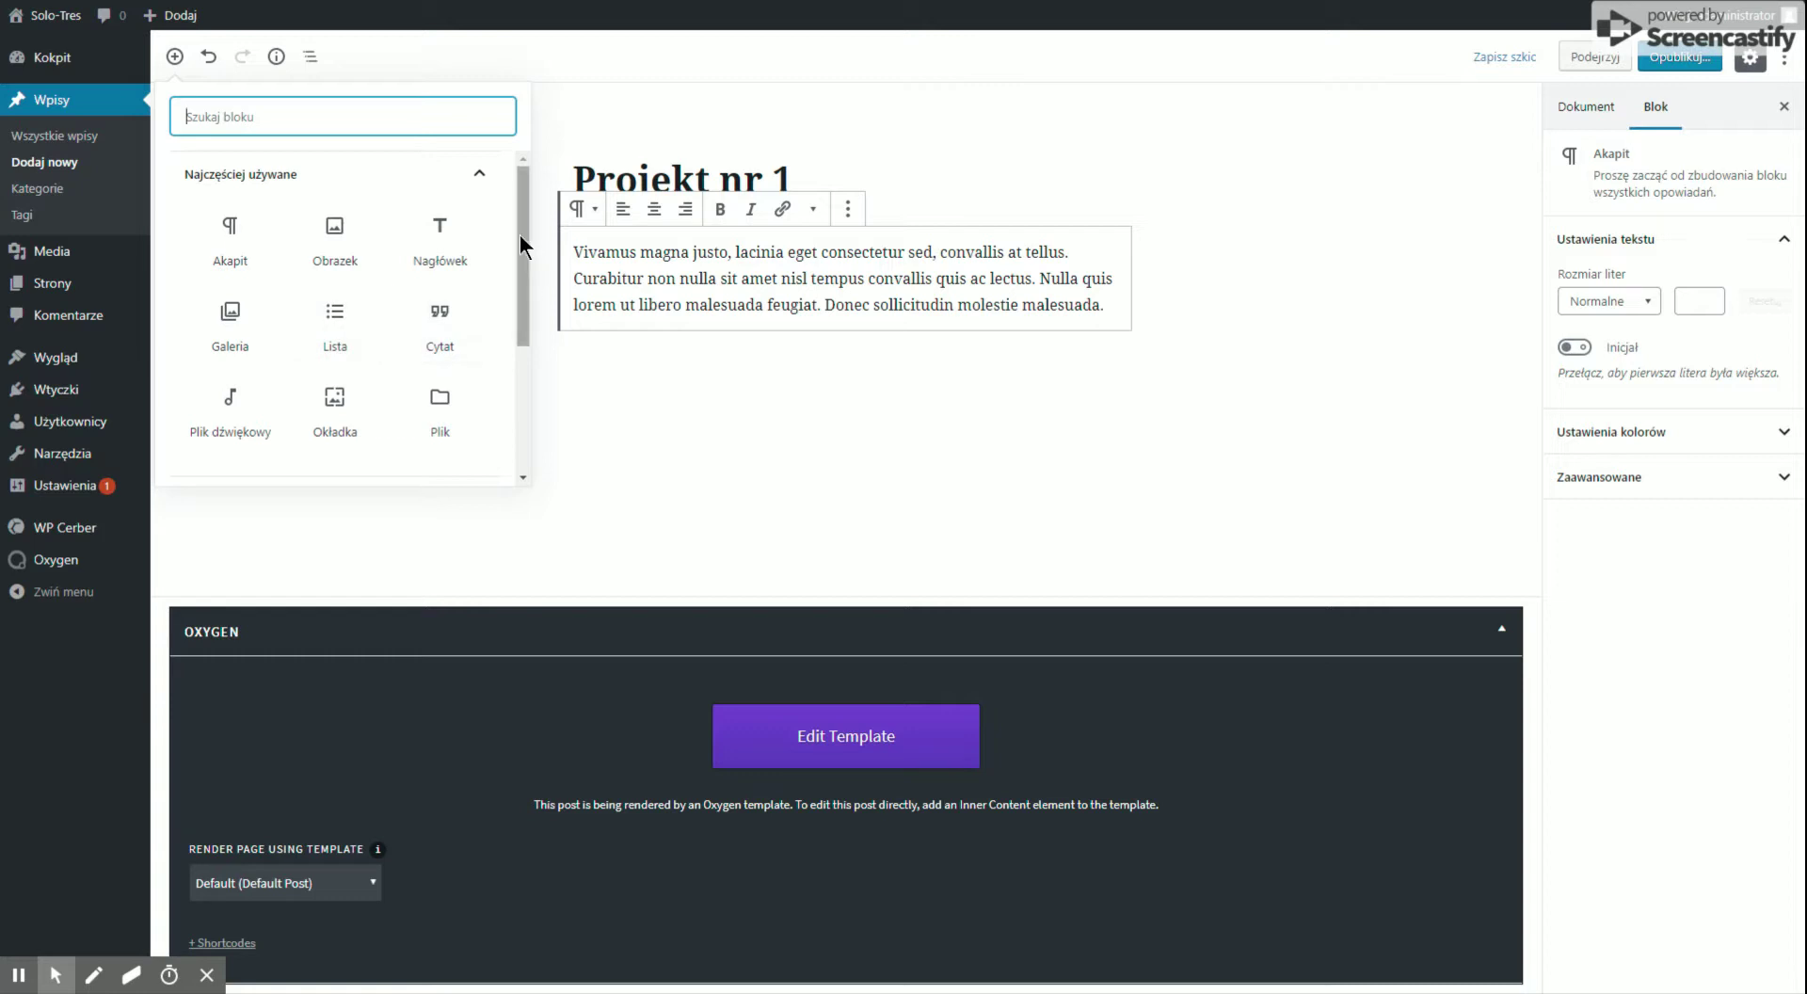
pyautogui.moveTo(519, 230)
pyautogui.mouseDown()
pyautogui.moveTo(508, 340)
pyautogui.moveTo(525, 353)
pyautogui.moveTo(528, 199)
pyautogui.mouseUp()
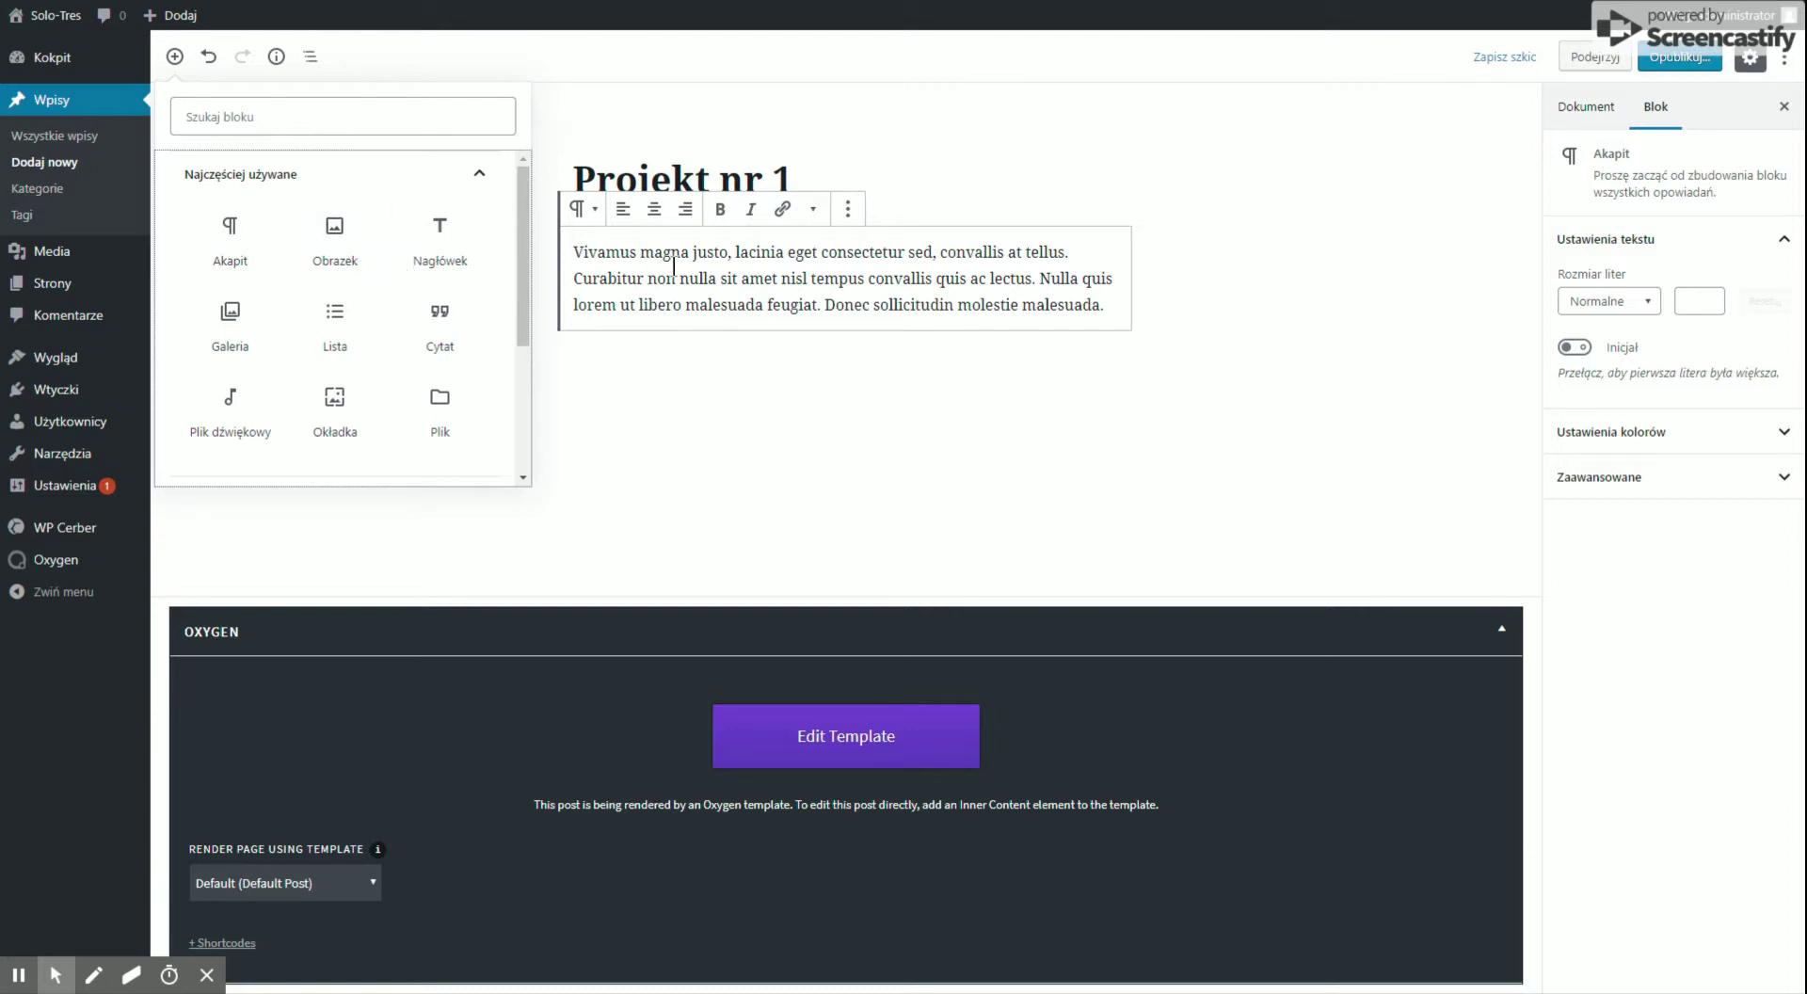
pyautogui.click(231, 320)
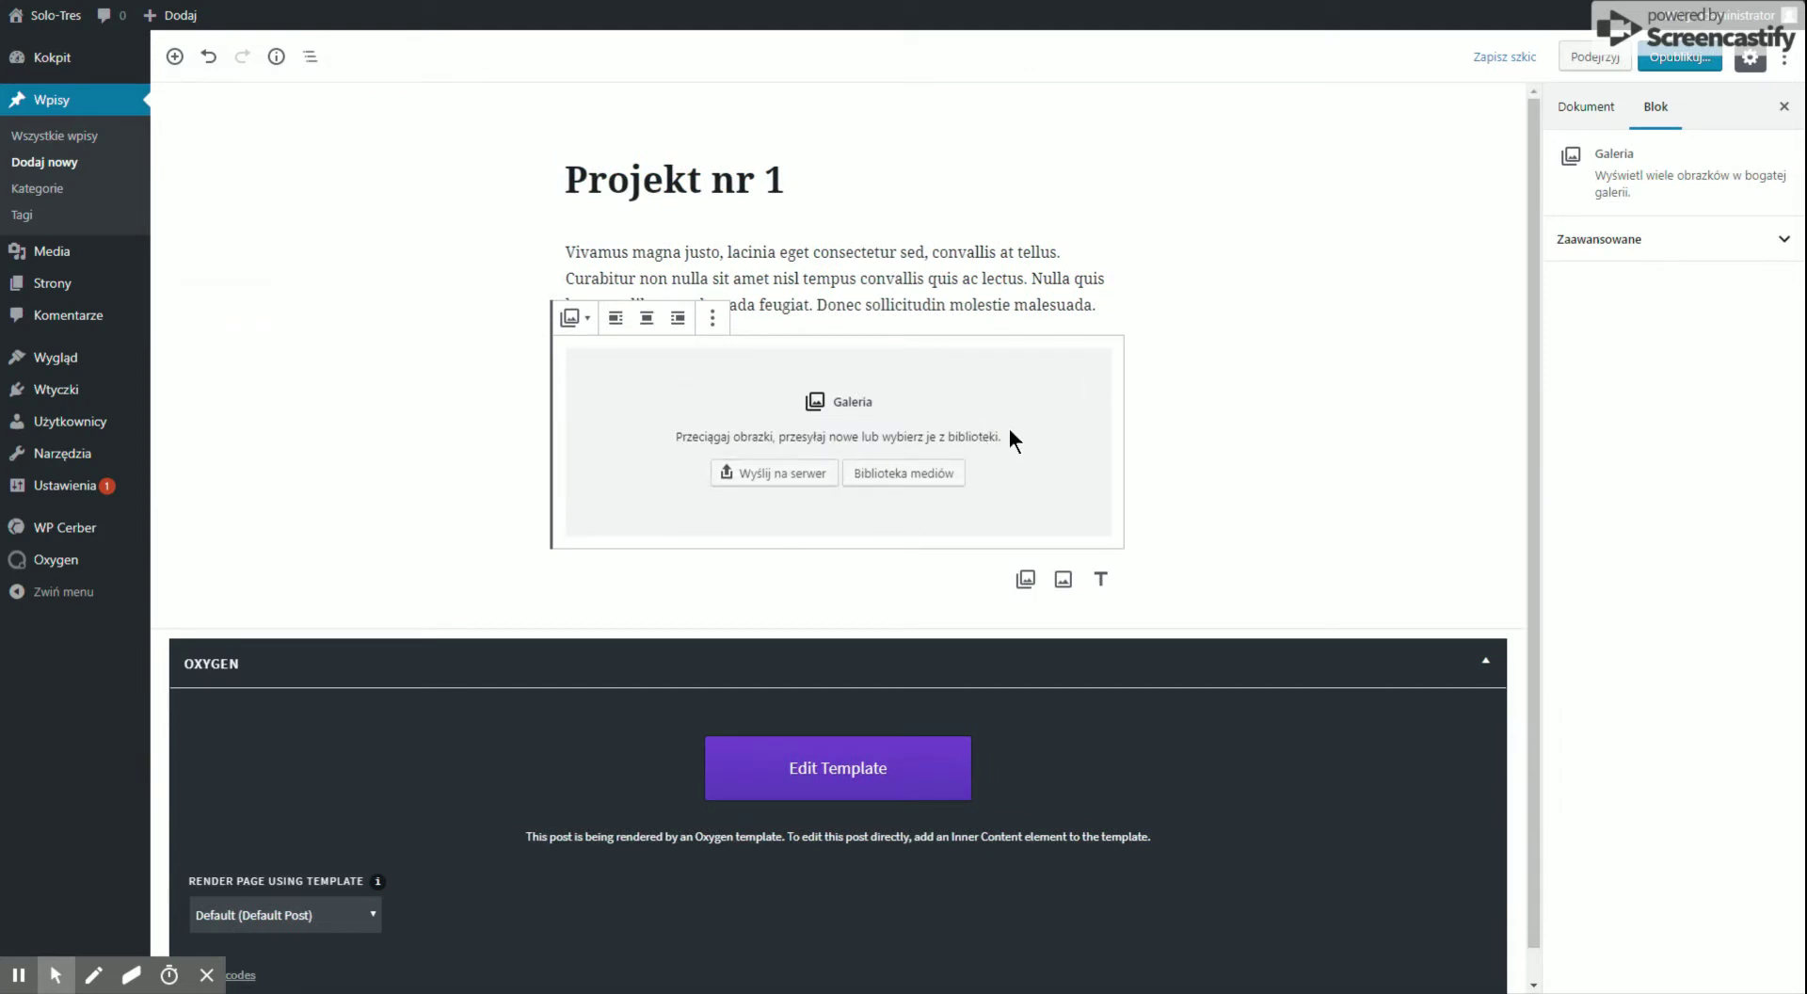
# - Move the gallery block above the paragraph and back below it
pyautogui.click(917, 276)
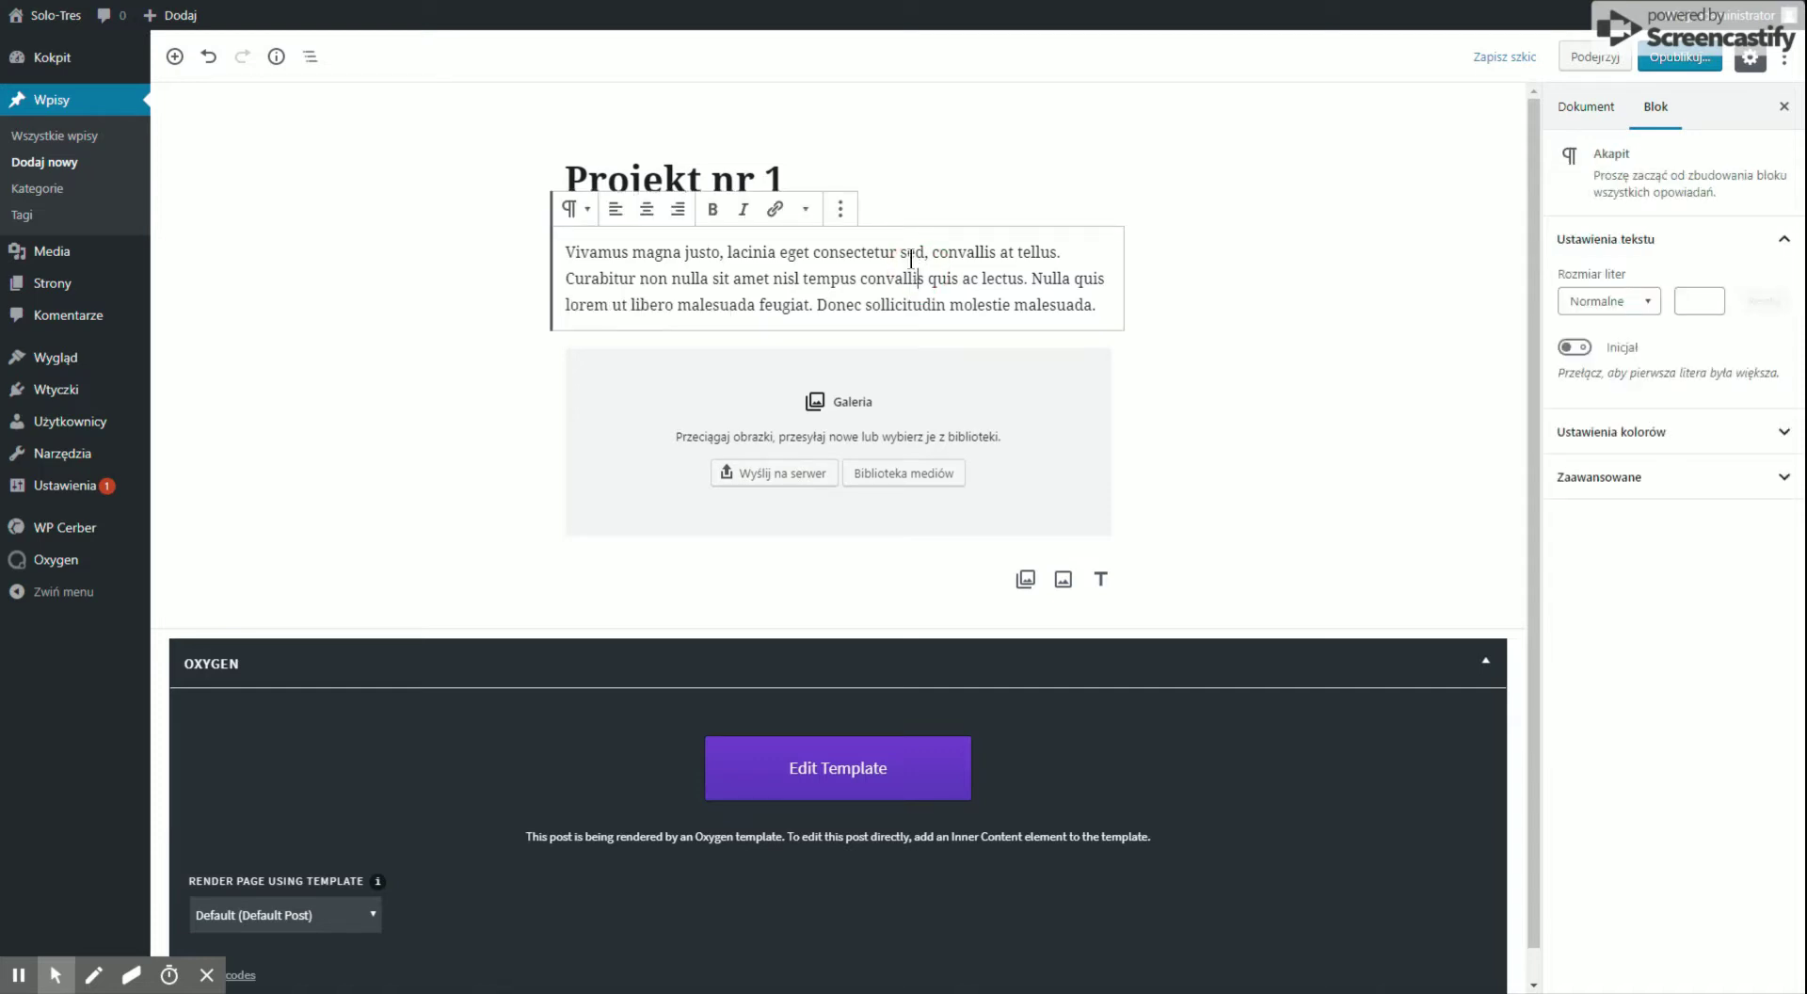
pyautogui.click(958, 392)
pyautogui.click(876, 278)
pyautogui.moveTo(540, 351)
pyautogui.moveTo(541, 357); pyautogui.dragTo(537, 350)
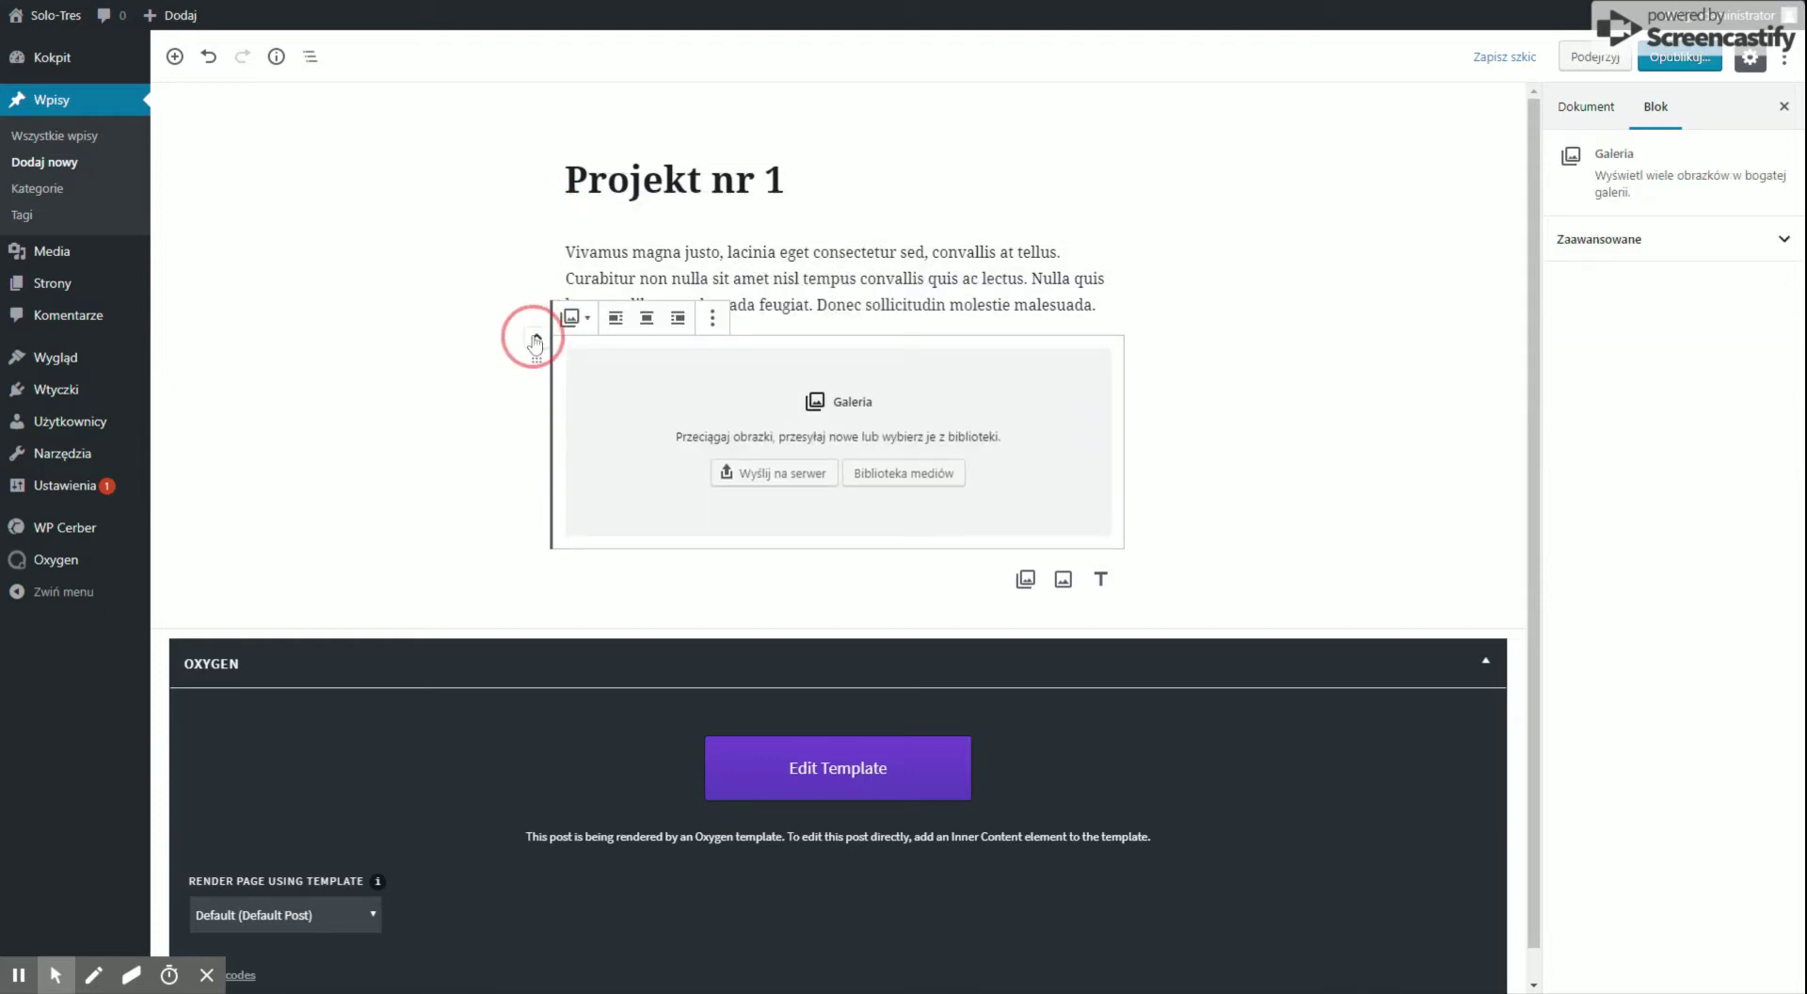
pyautogui.click(535, 339)
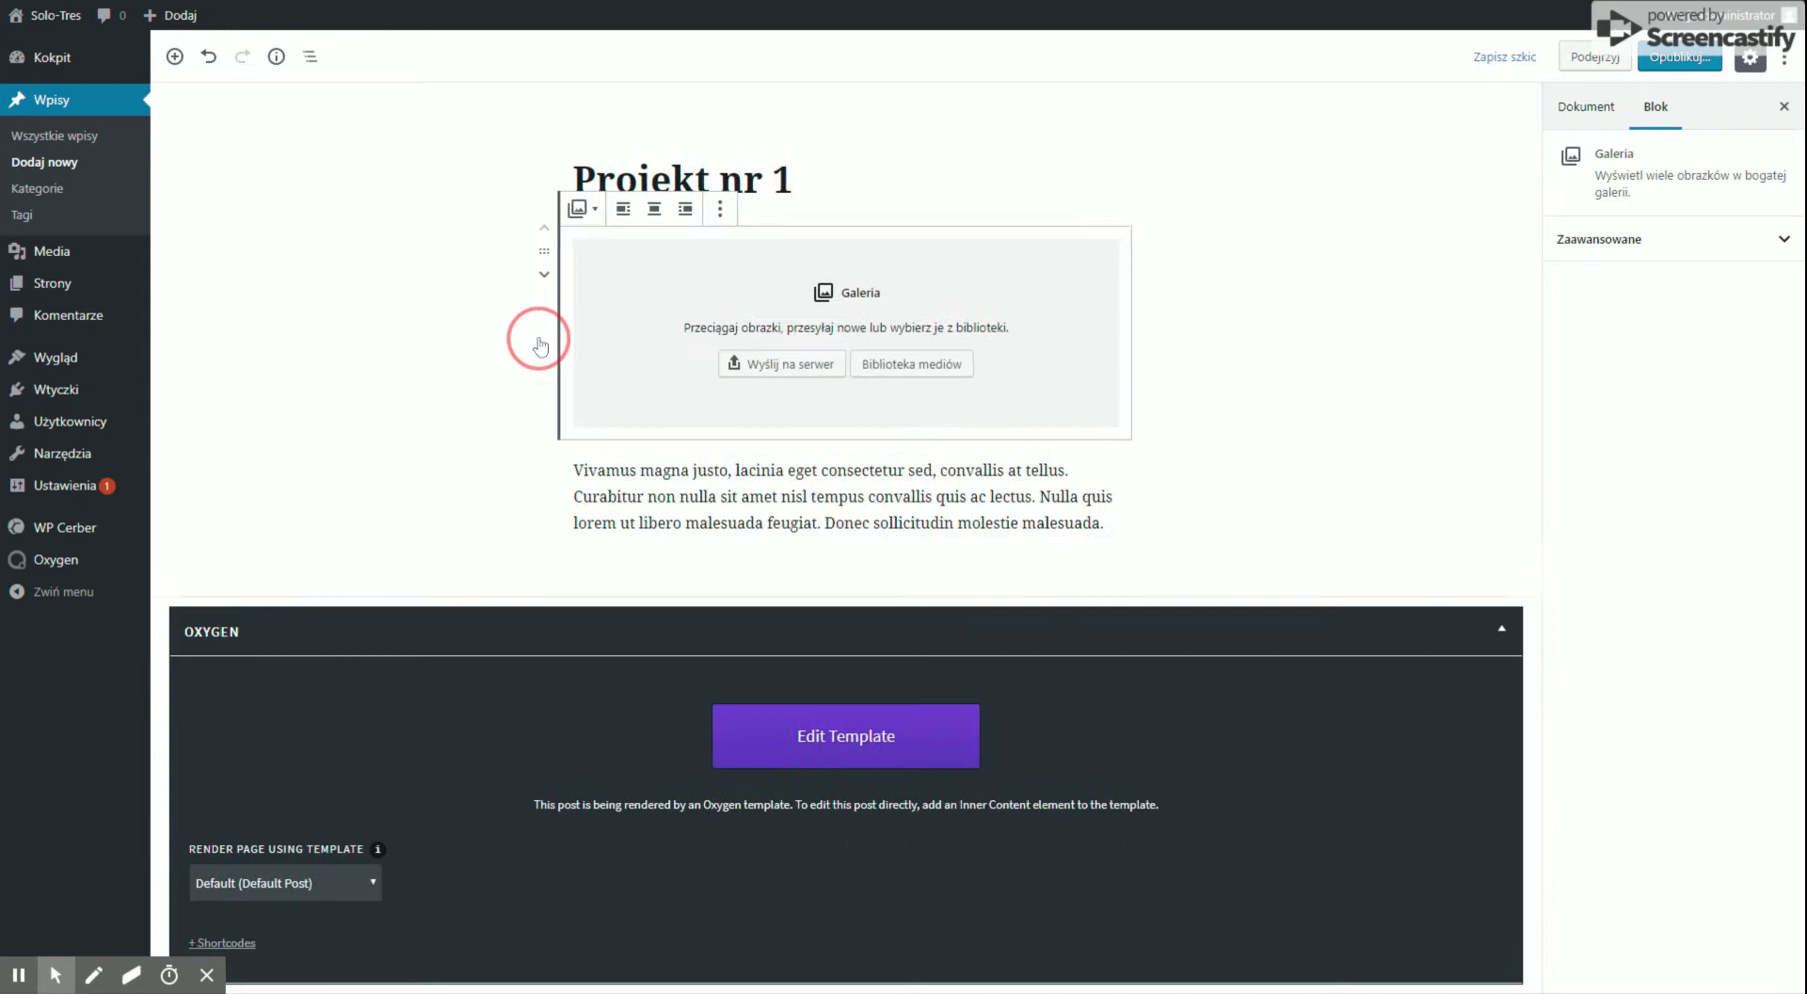
pyautogui.click(544, 277)
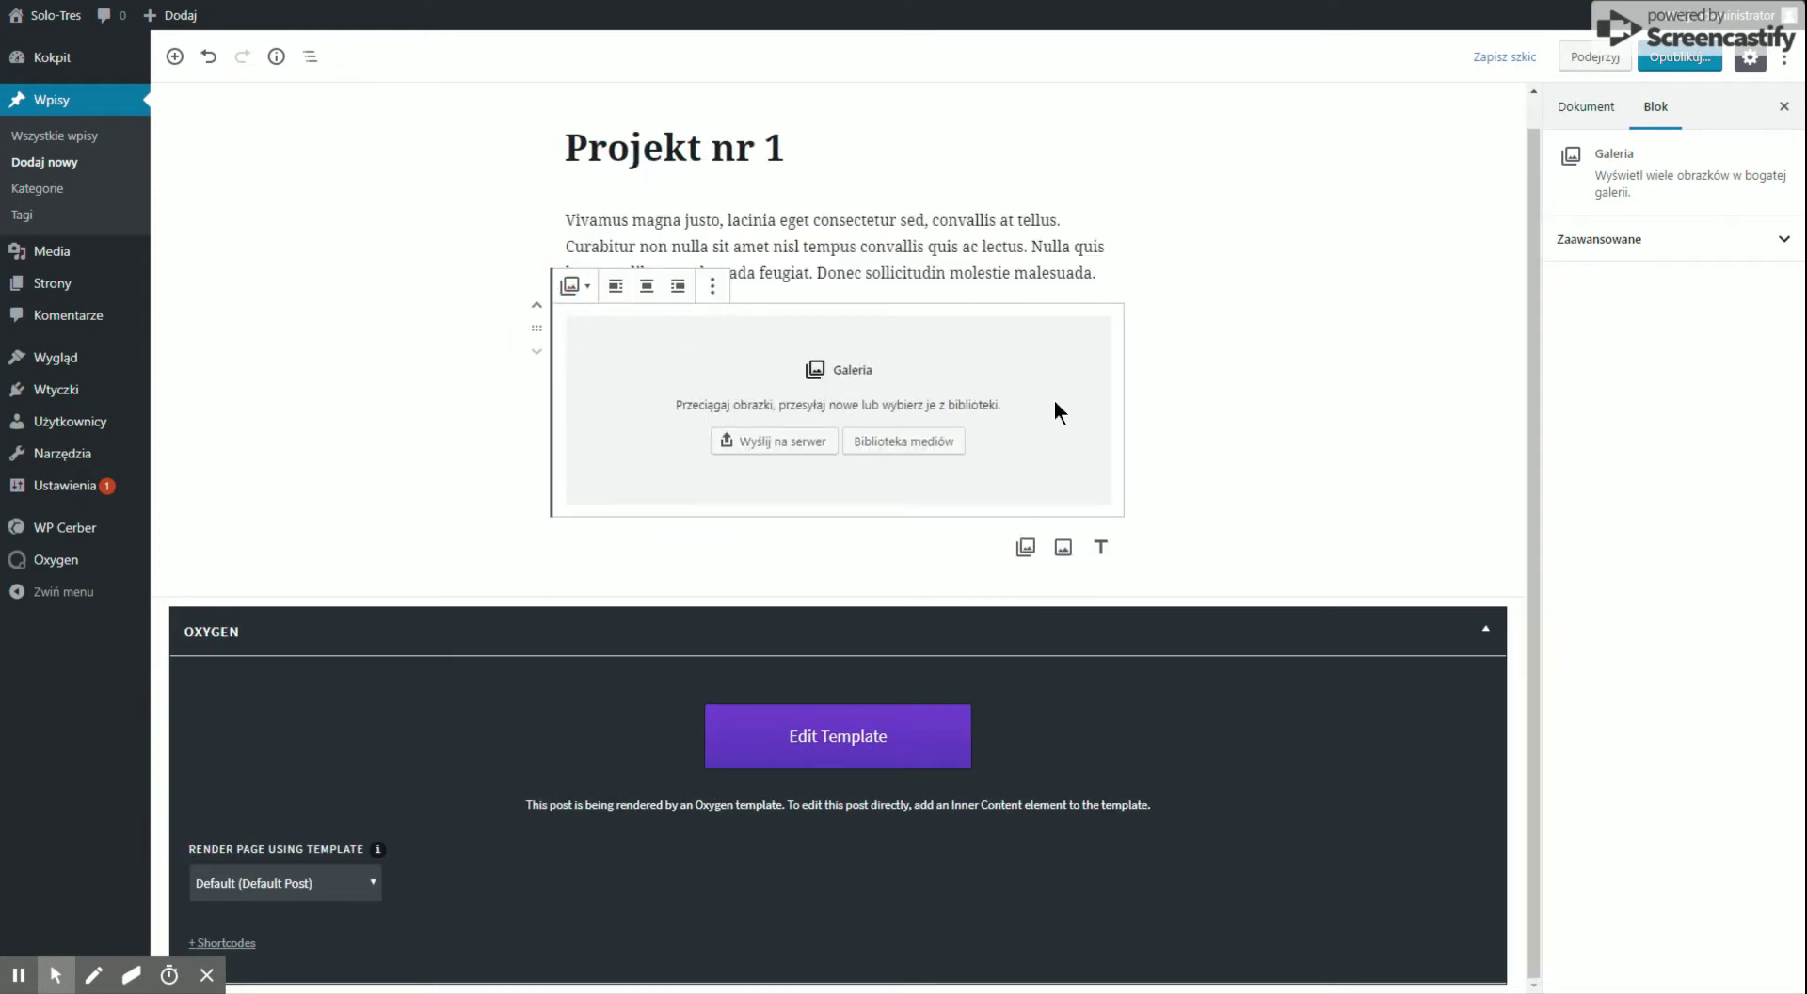
pyautogui.click(575, 292)
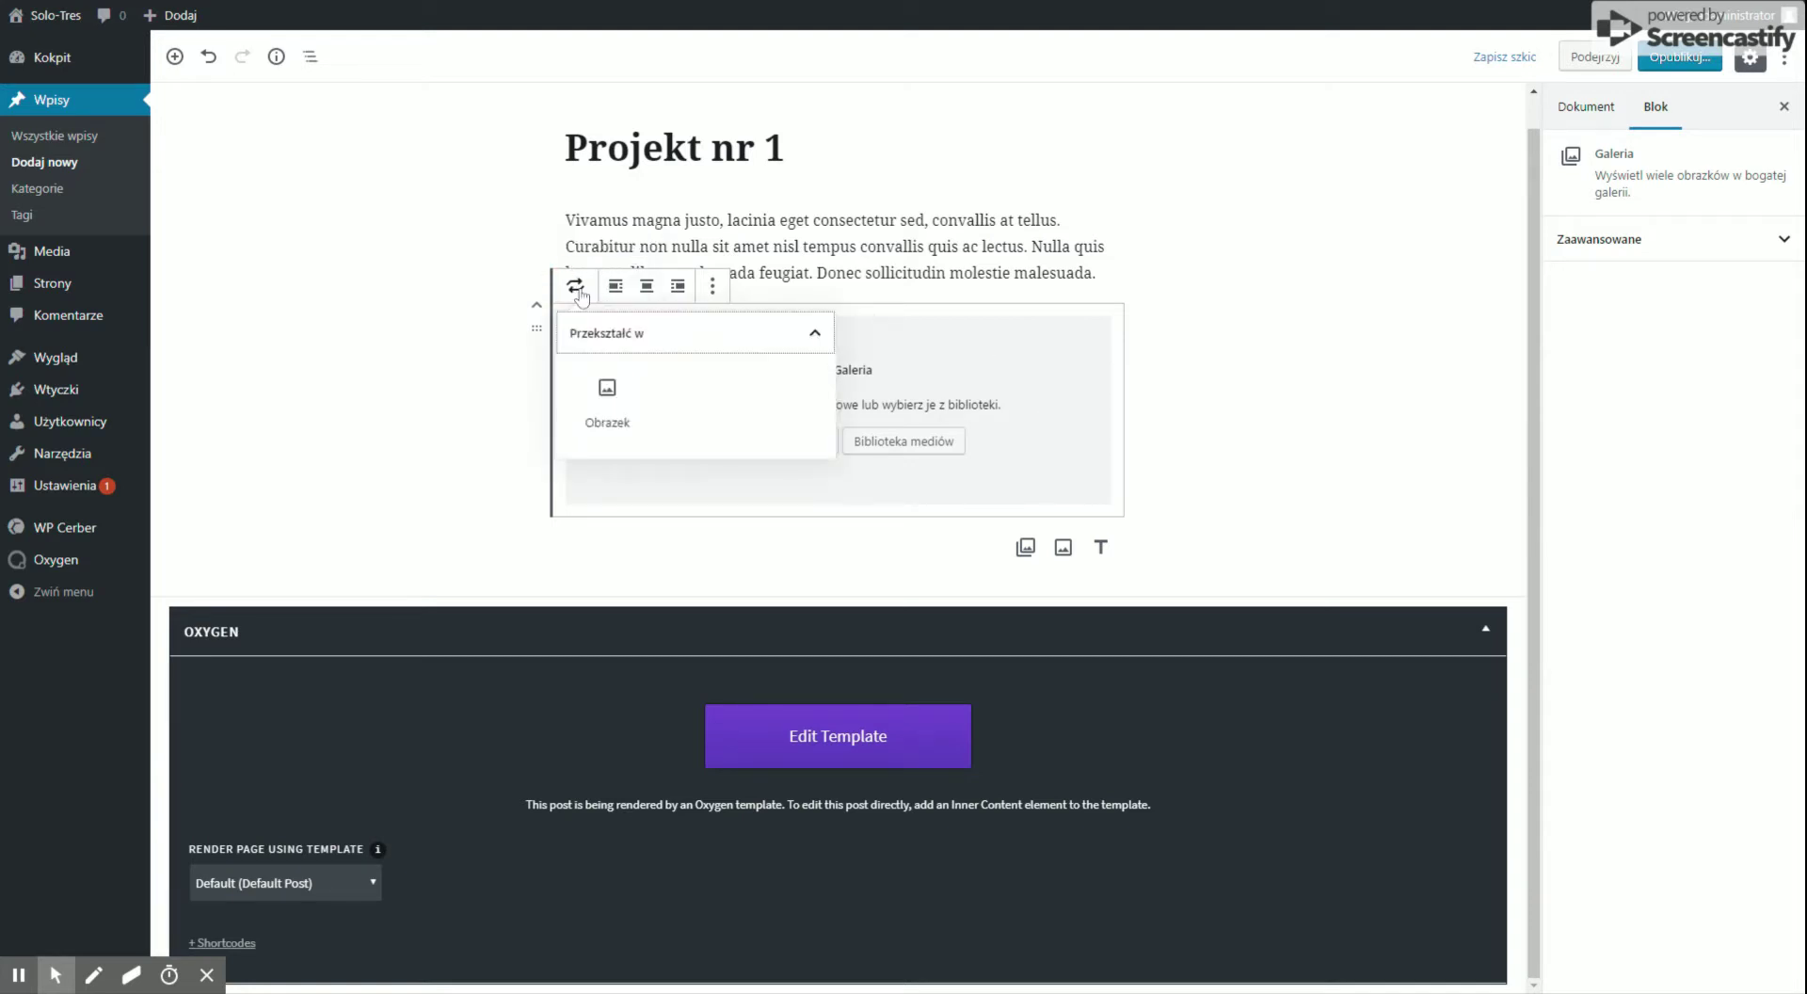
pyautogui.click(927, 335)
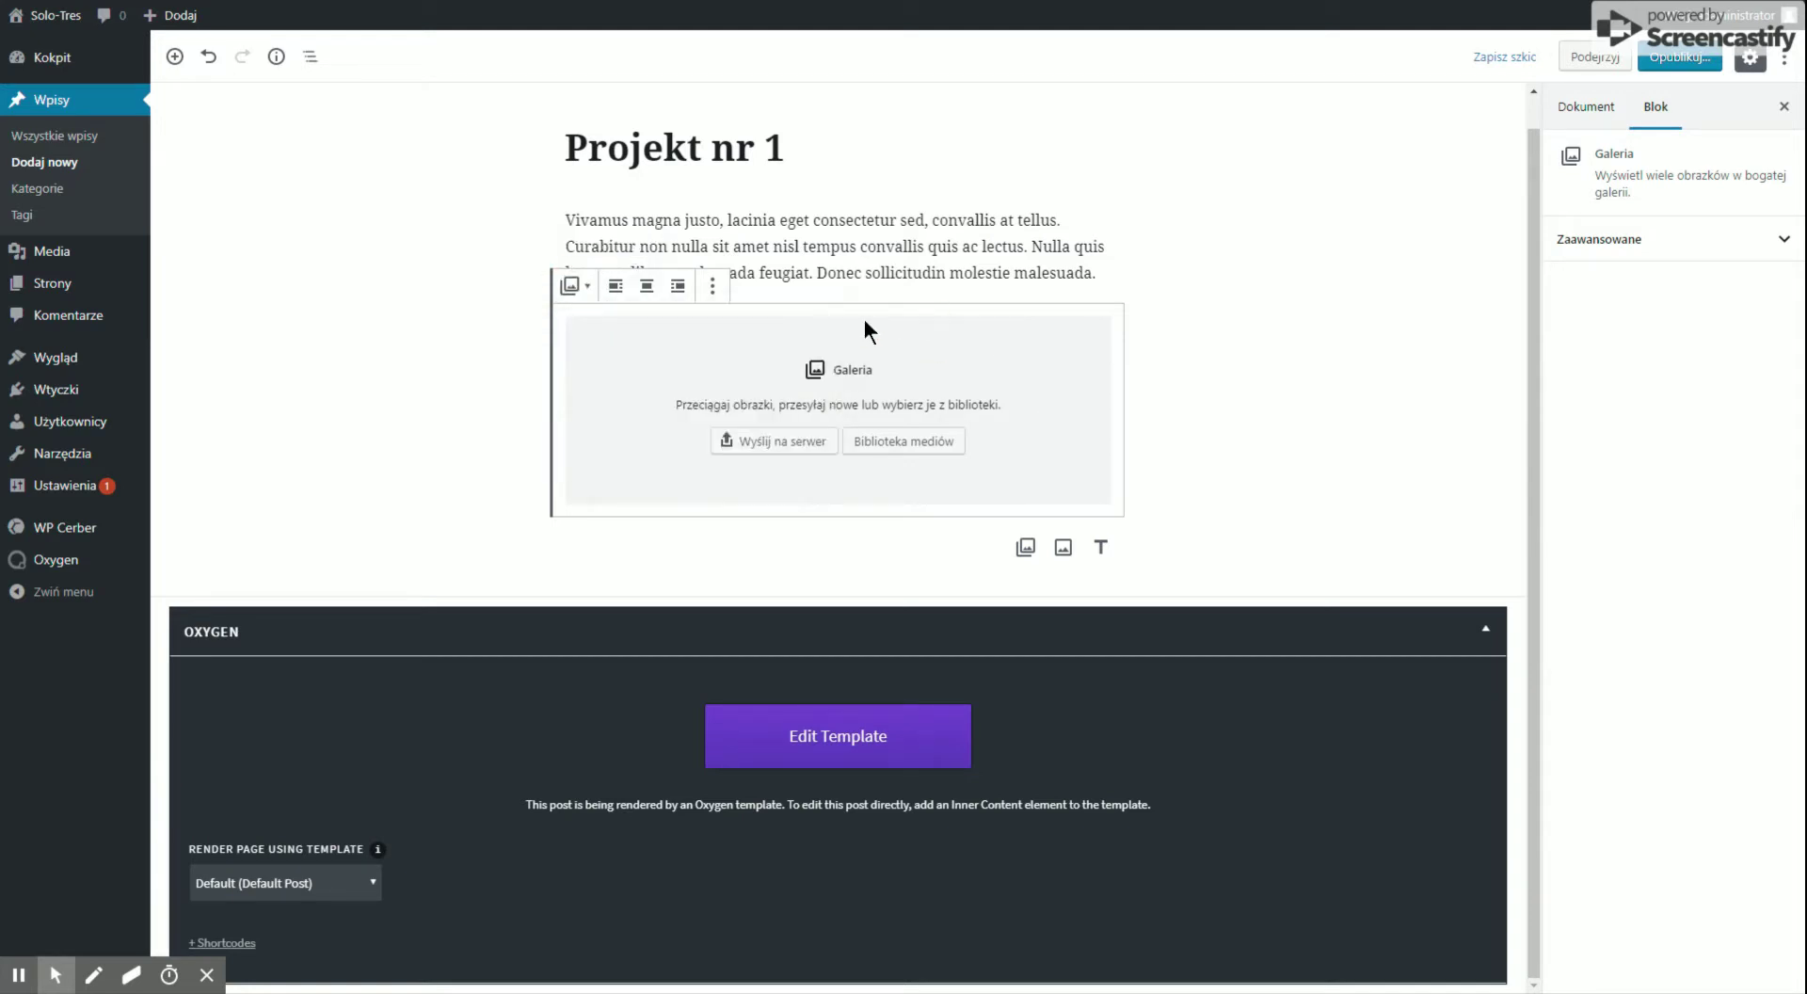
pyautogui.click(712, 286)
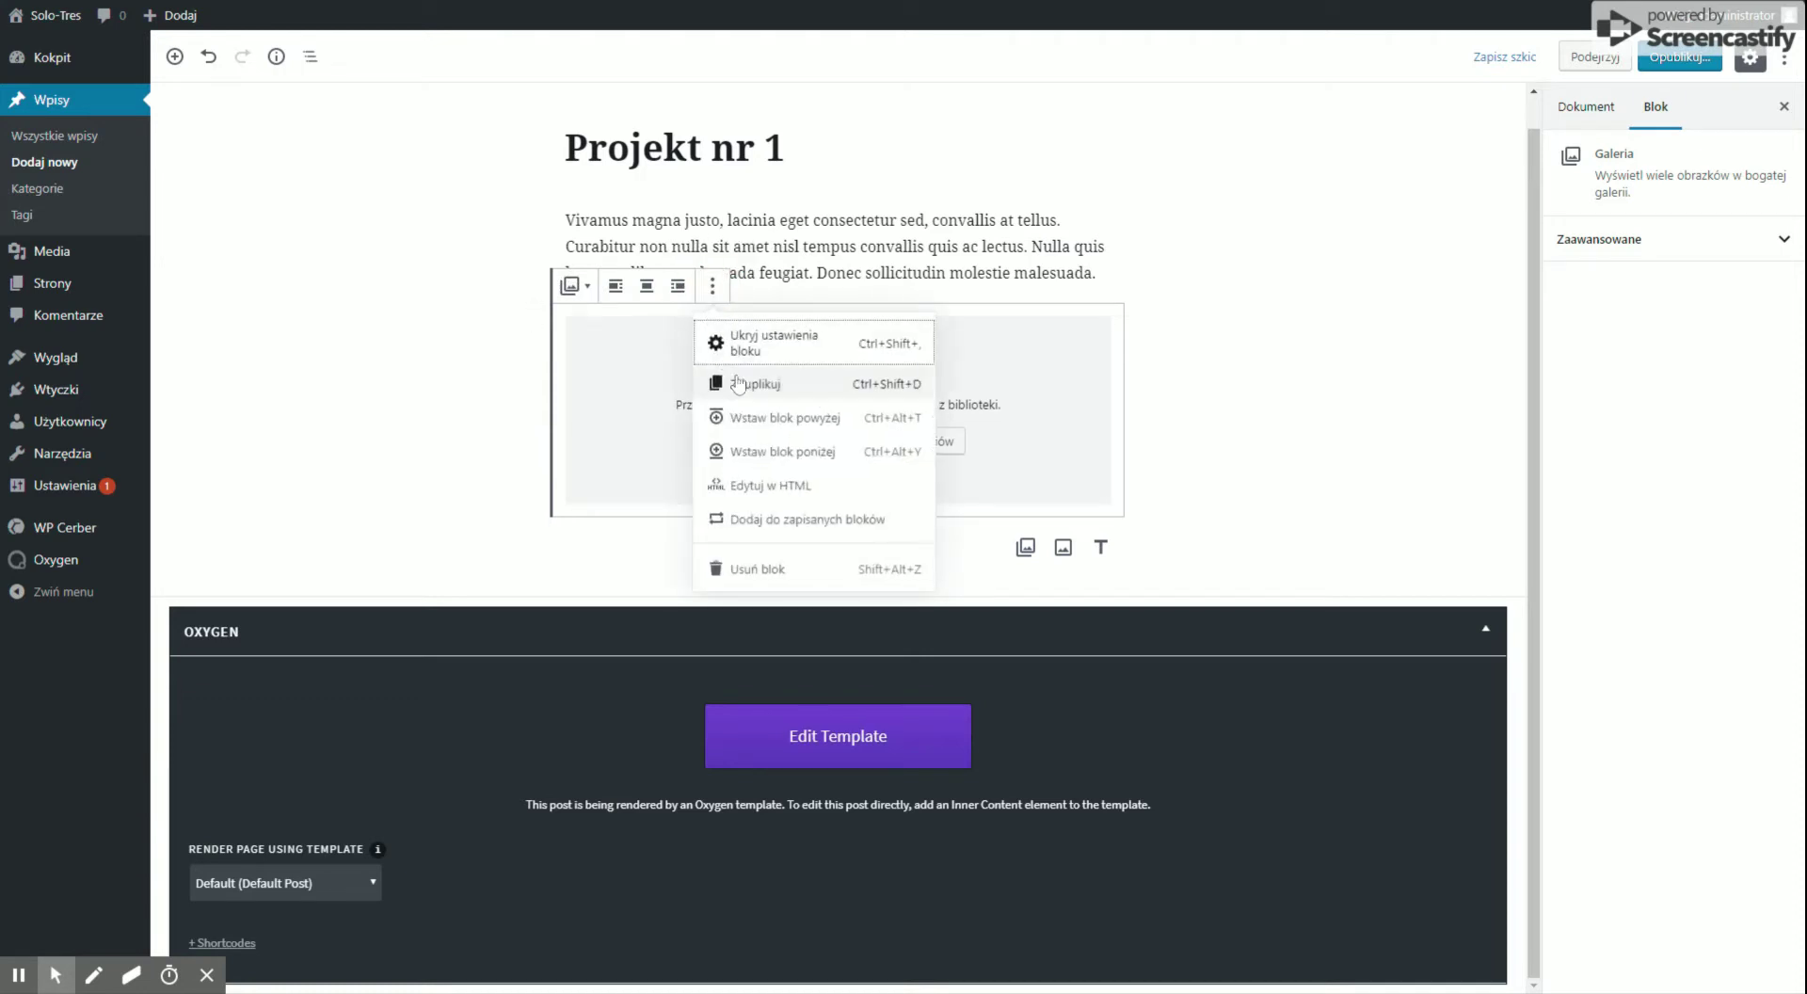
pyautogui.click(1021, 374)
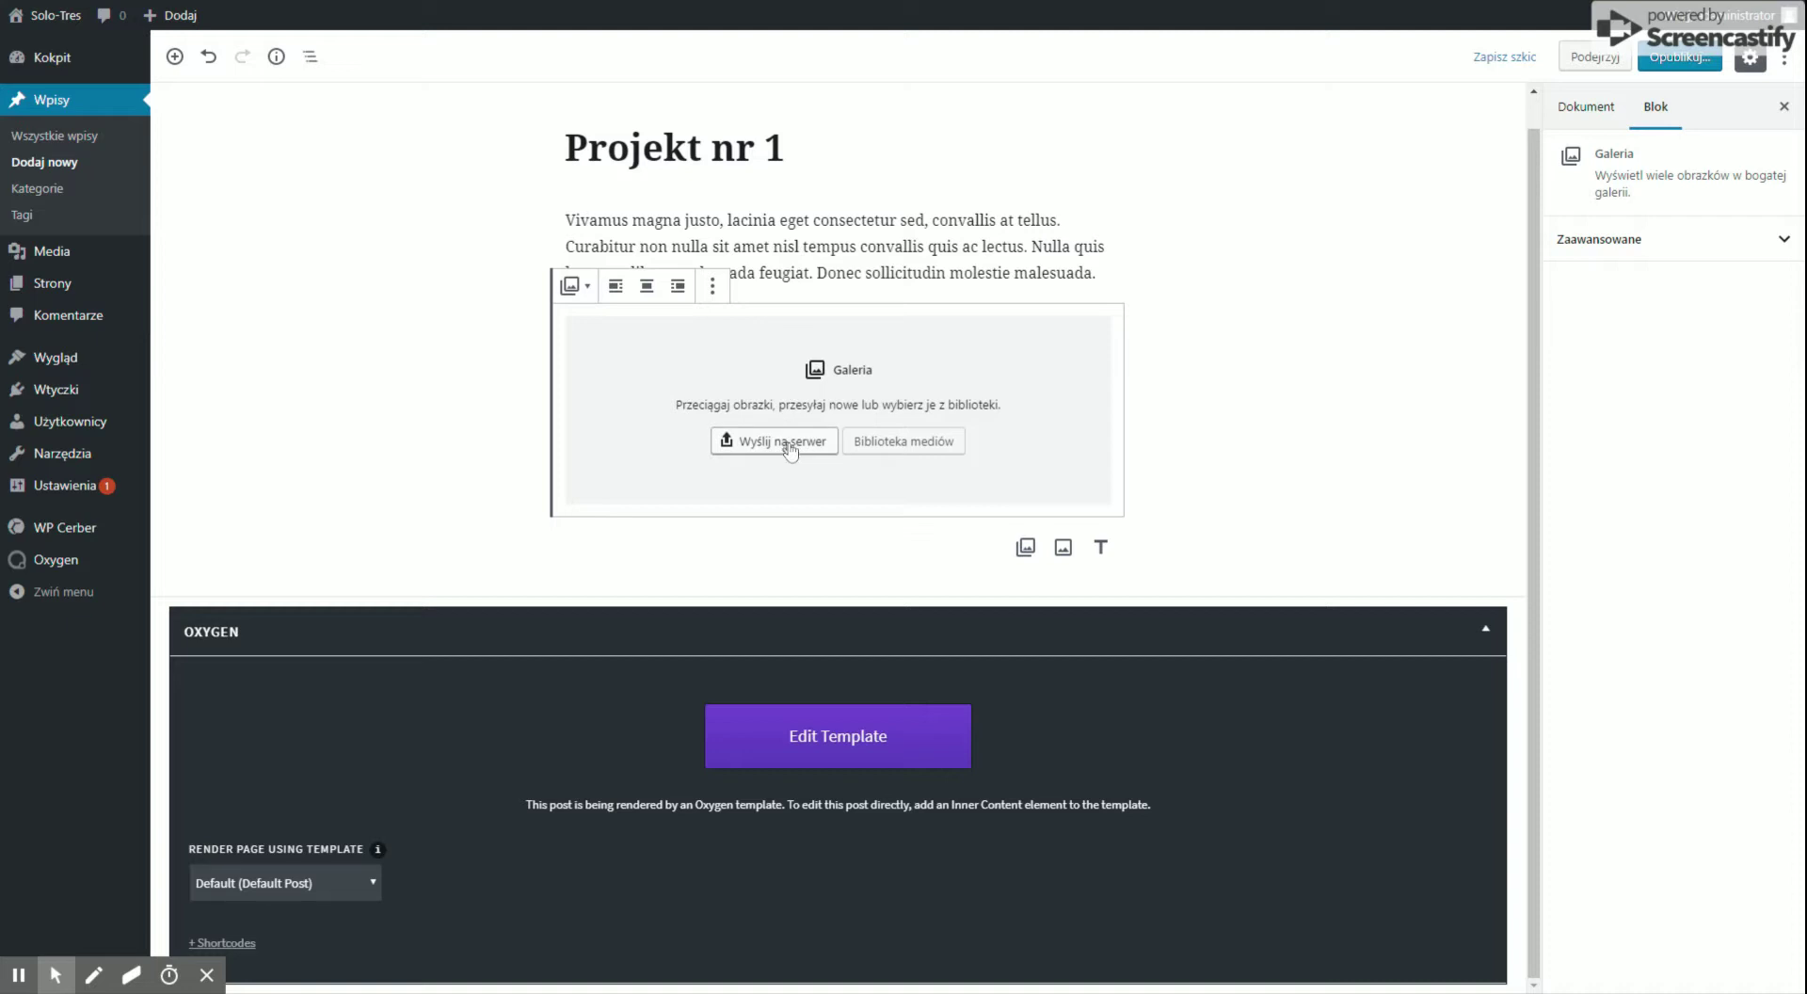
# - Insert a gallery of nine media library images: bathroom, tools, man in glasses, desk with phone, man with tablet, coffee, notebooks, laptop and hand-held phone
pyautogui.click(905, 443)
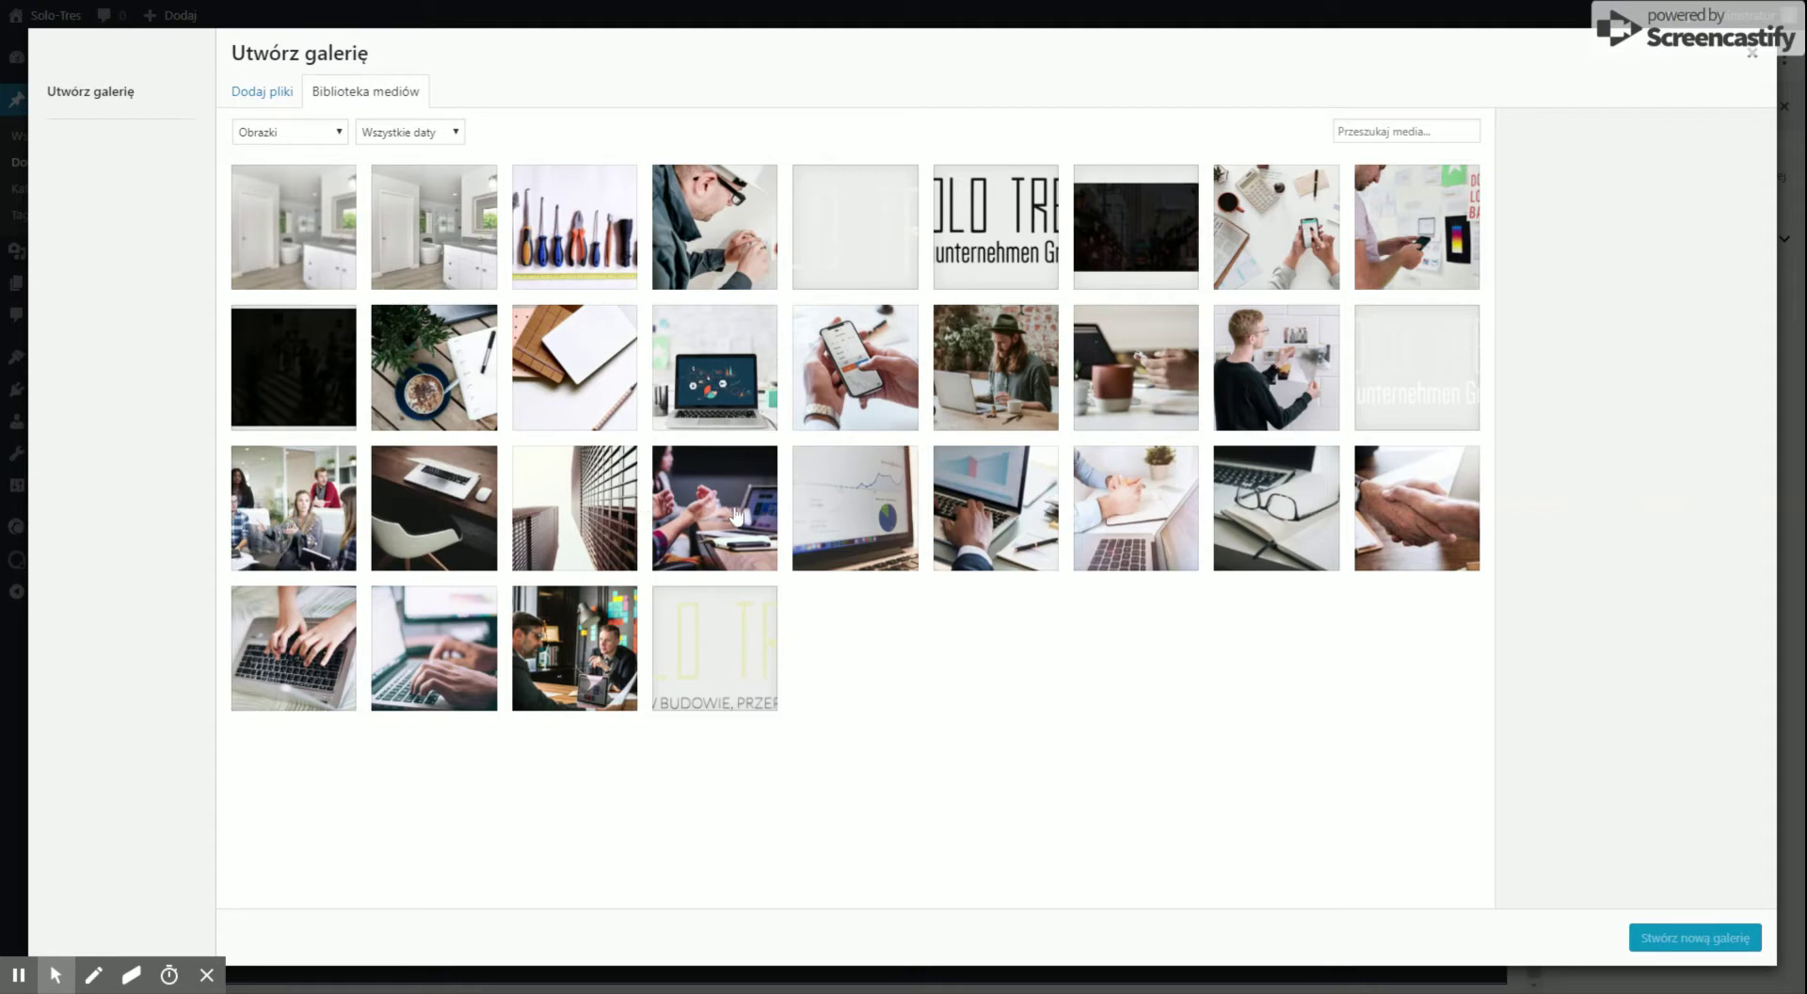
pyautogui.click(452, 246)
pyautogui.click(585, 252)
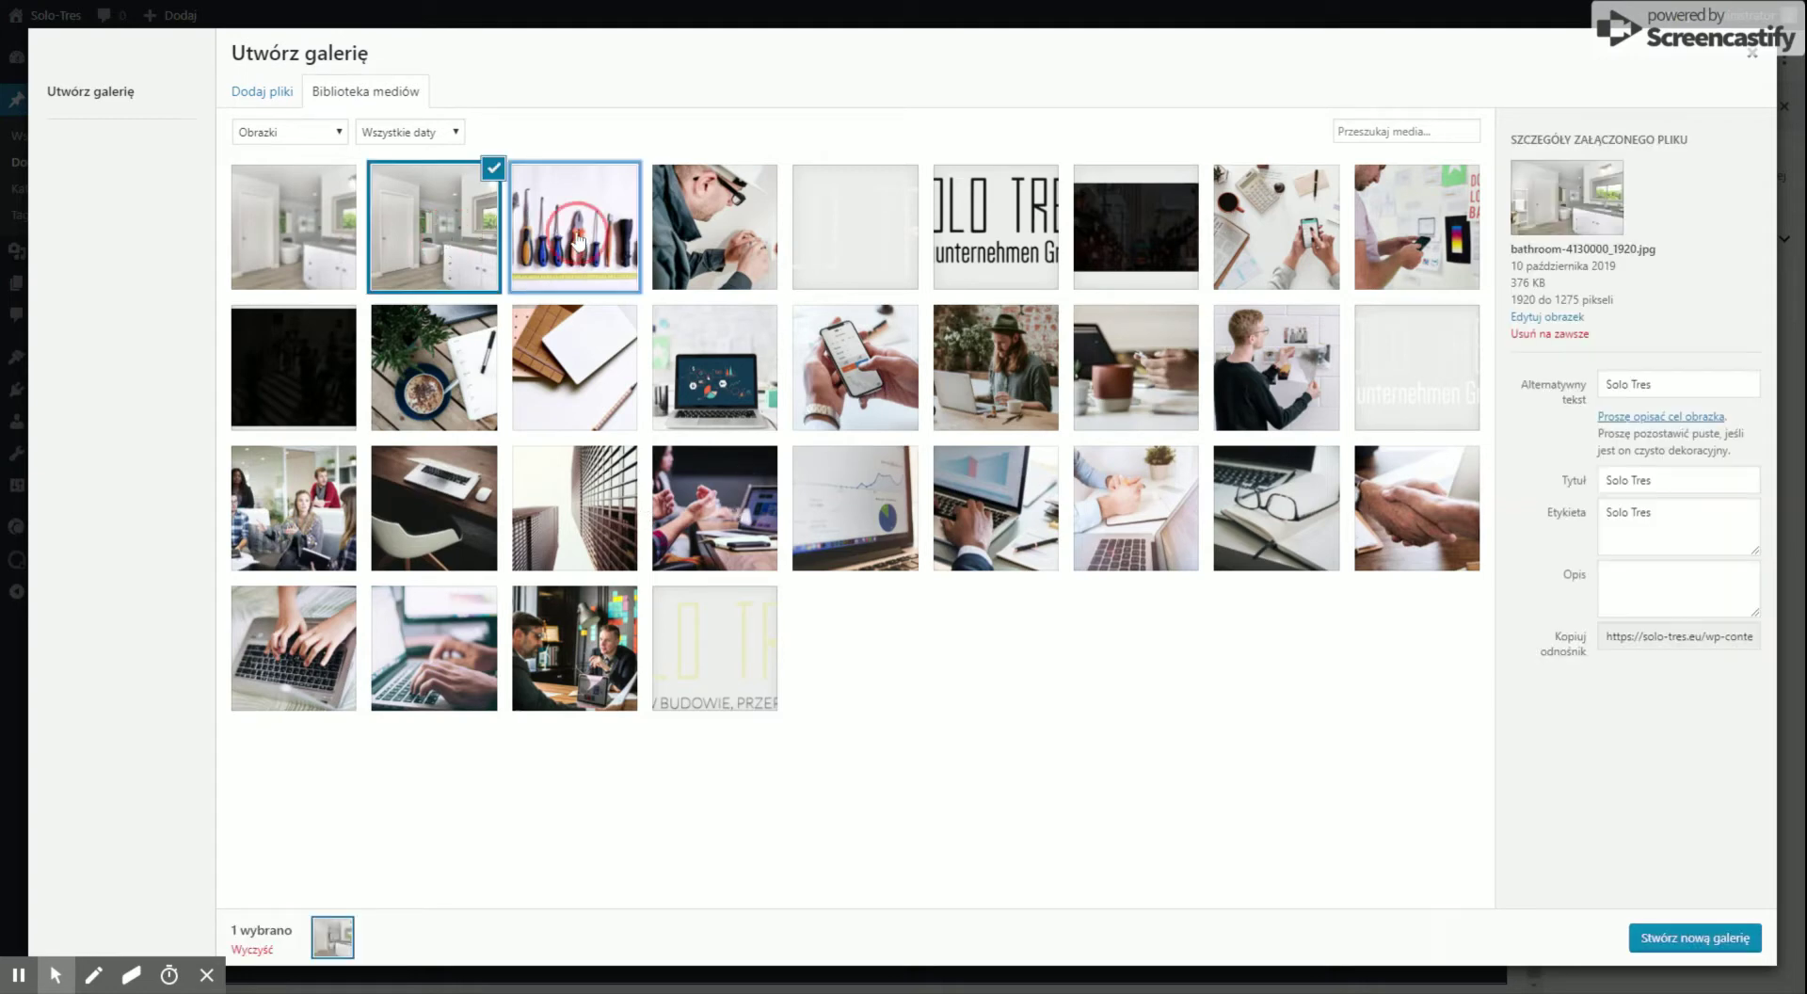
pyautogui.click(712, 214)
pyautogui.click(1269, 243)
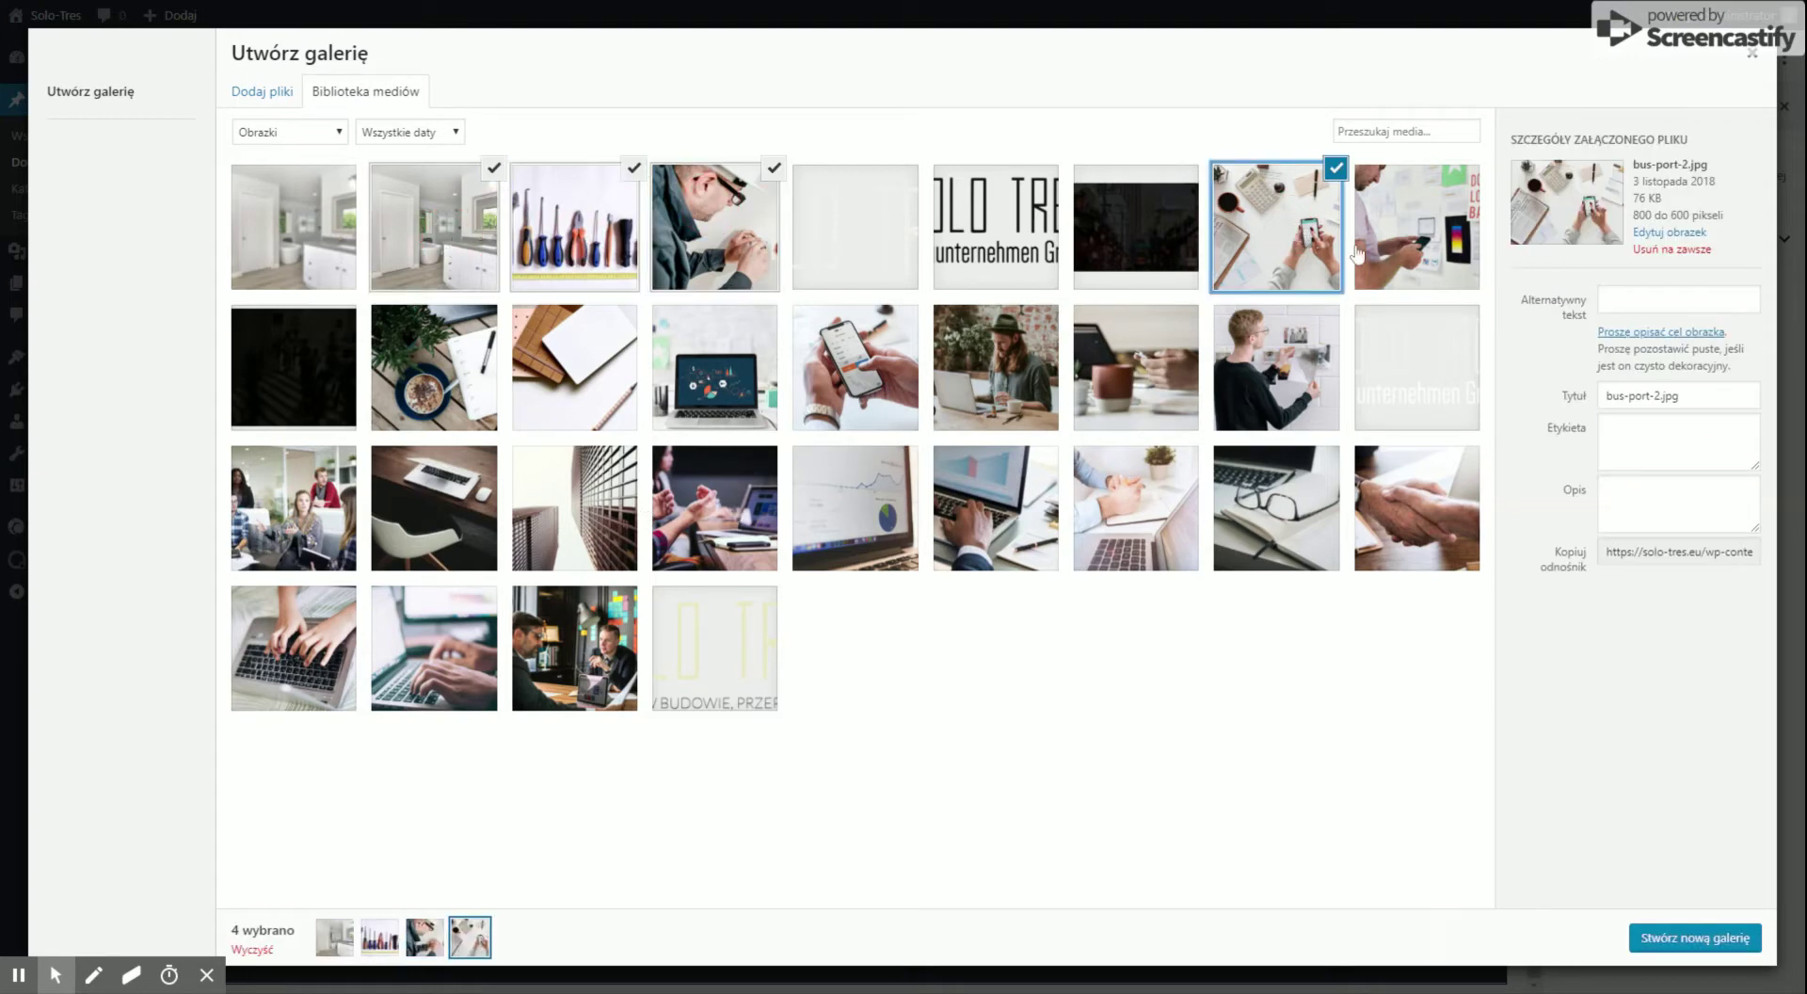
pyautogui.click(1409, 224)
pyautogui.click(449, 381)
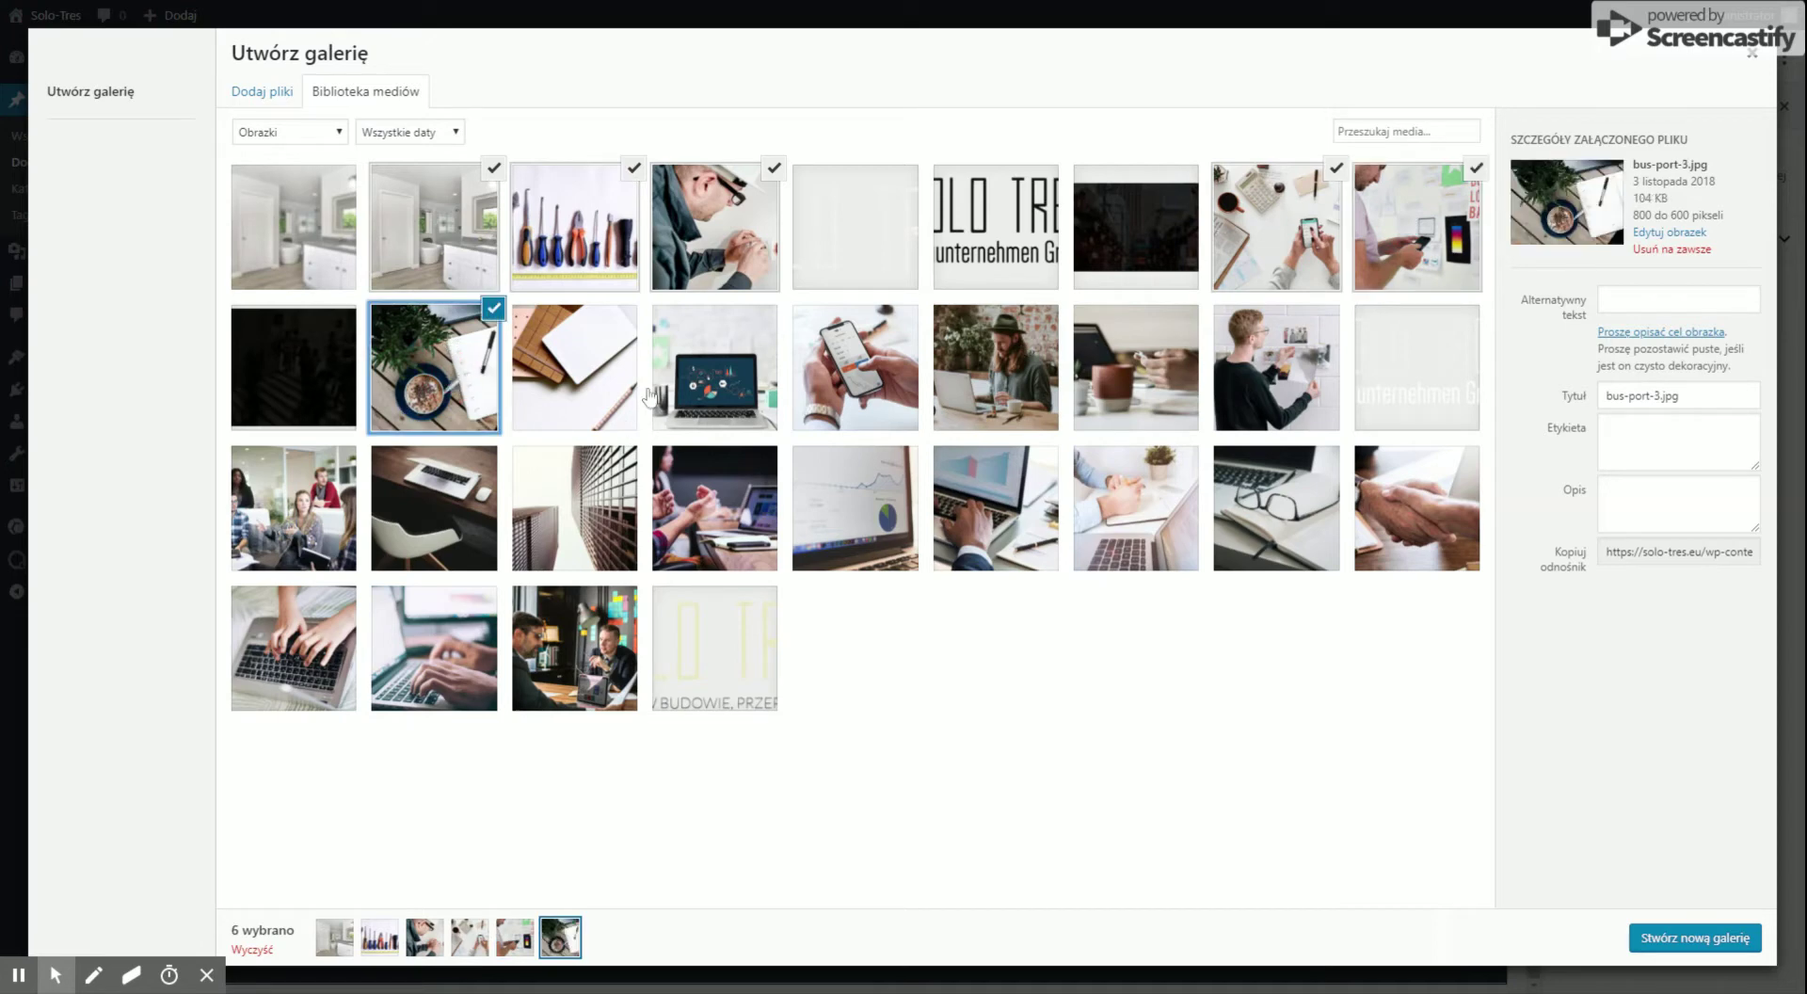
pyautogui.click(614, 376)
pyautogui.click(703, 379)
pyautogui.click(856, 380)
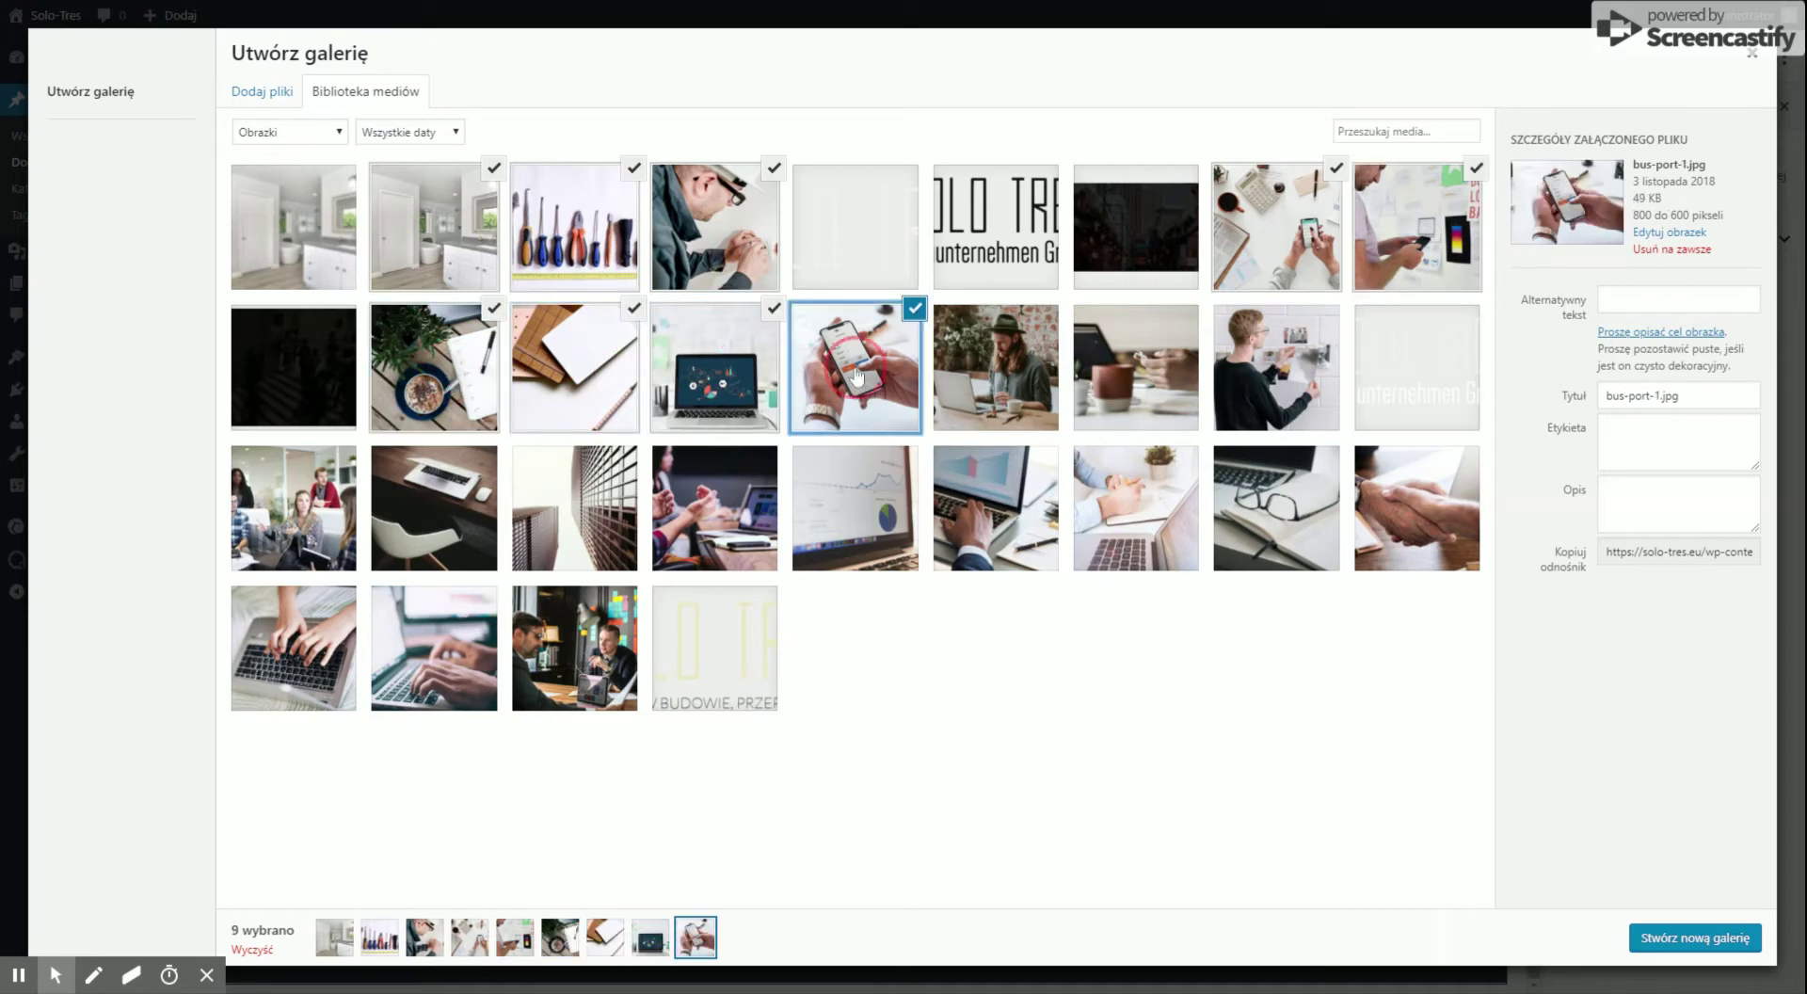
pyautogui.click(1666, 945)
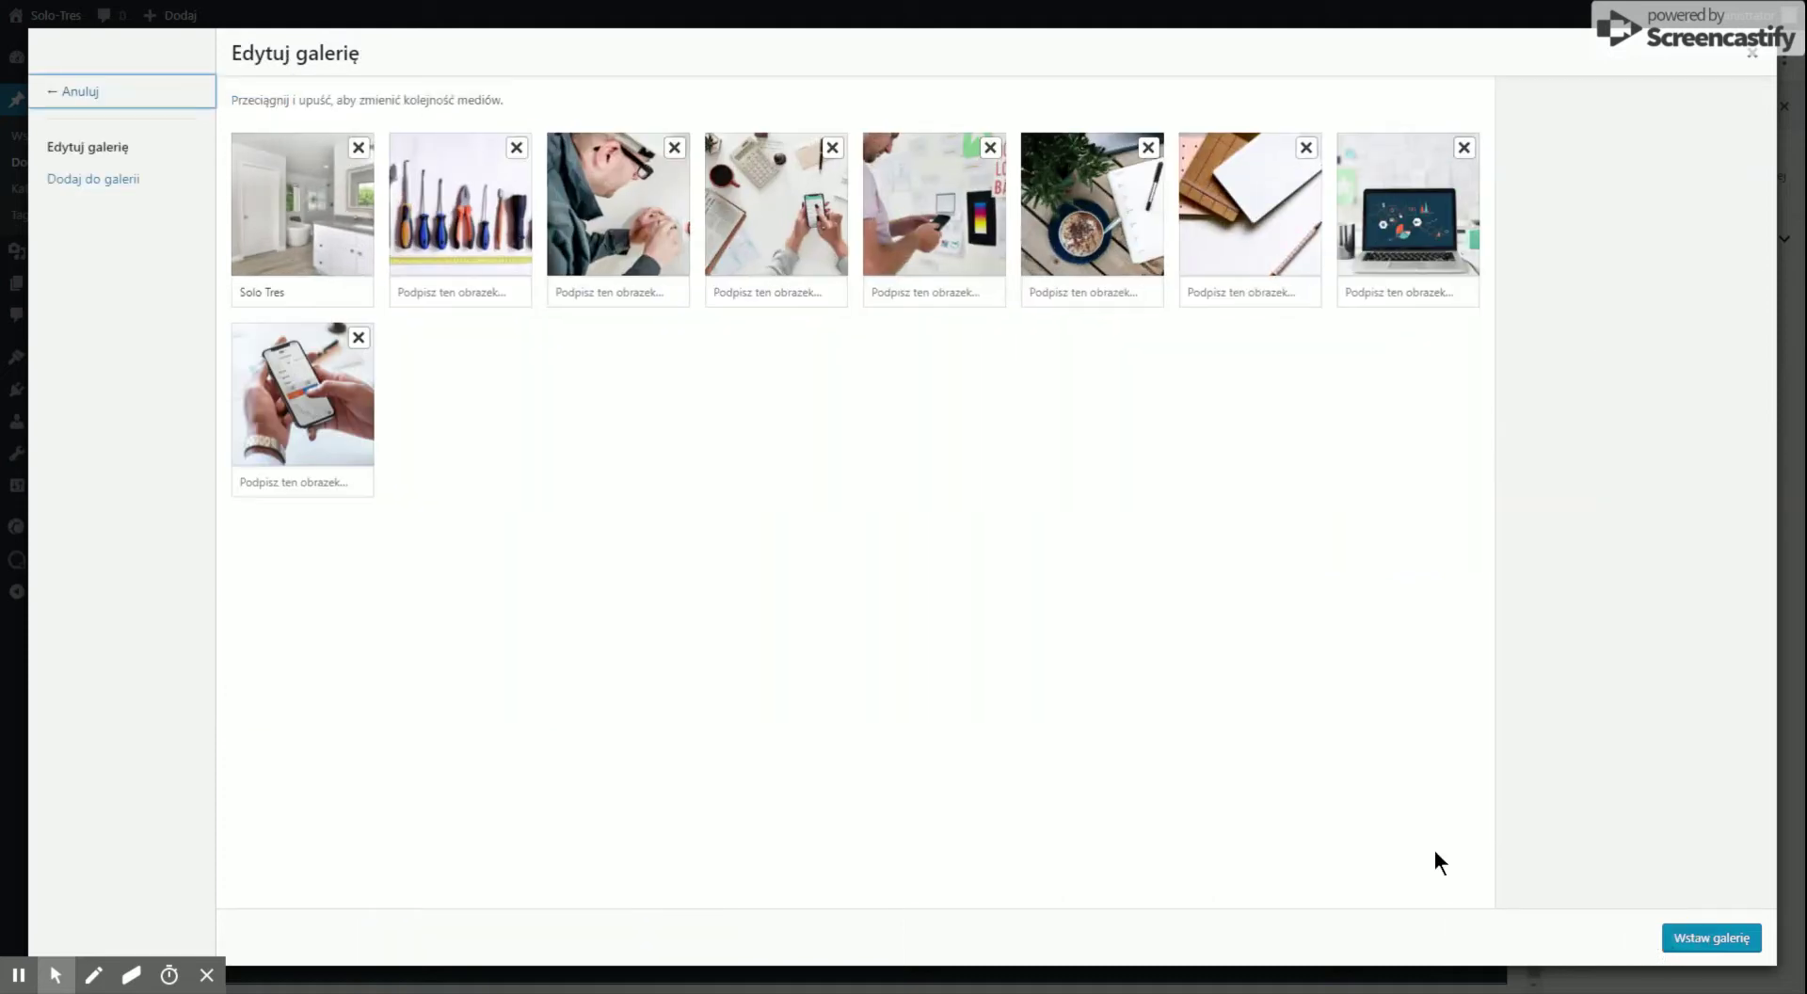
pyautogui.click(1711, 941)
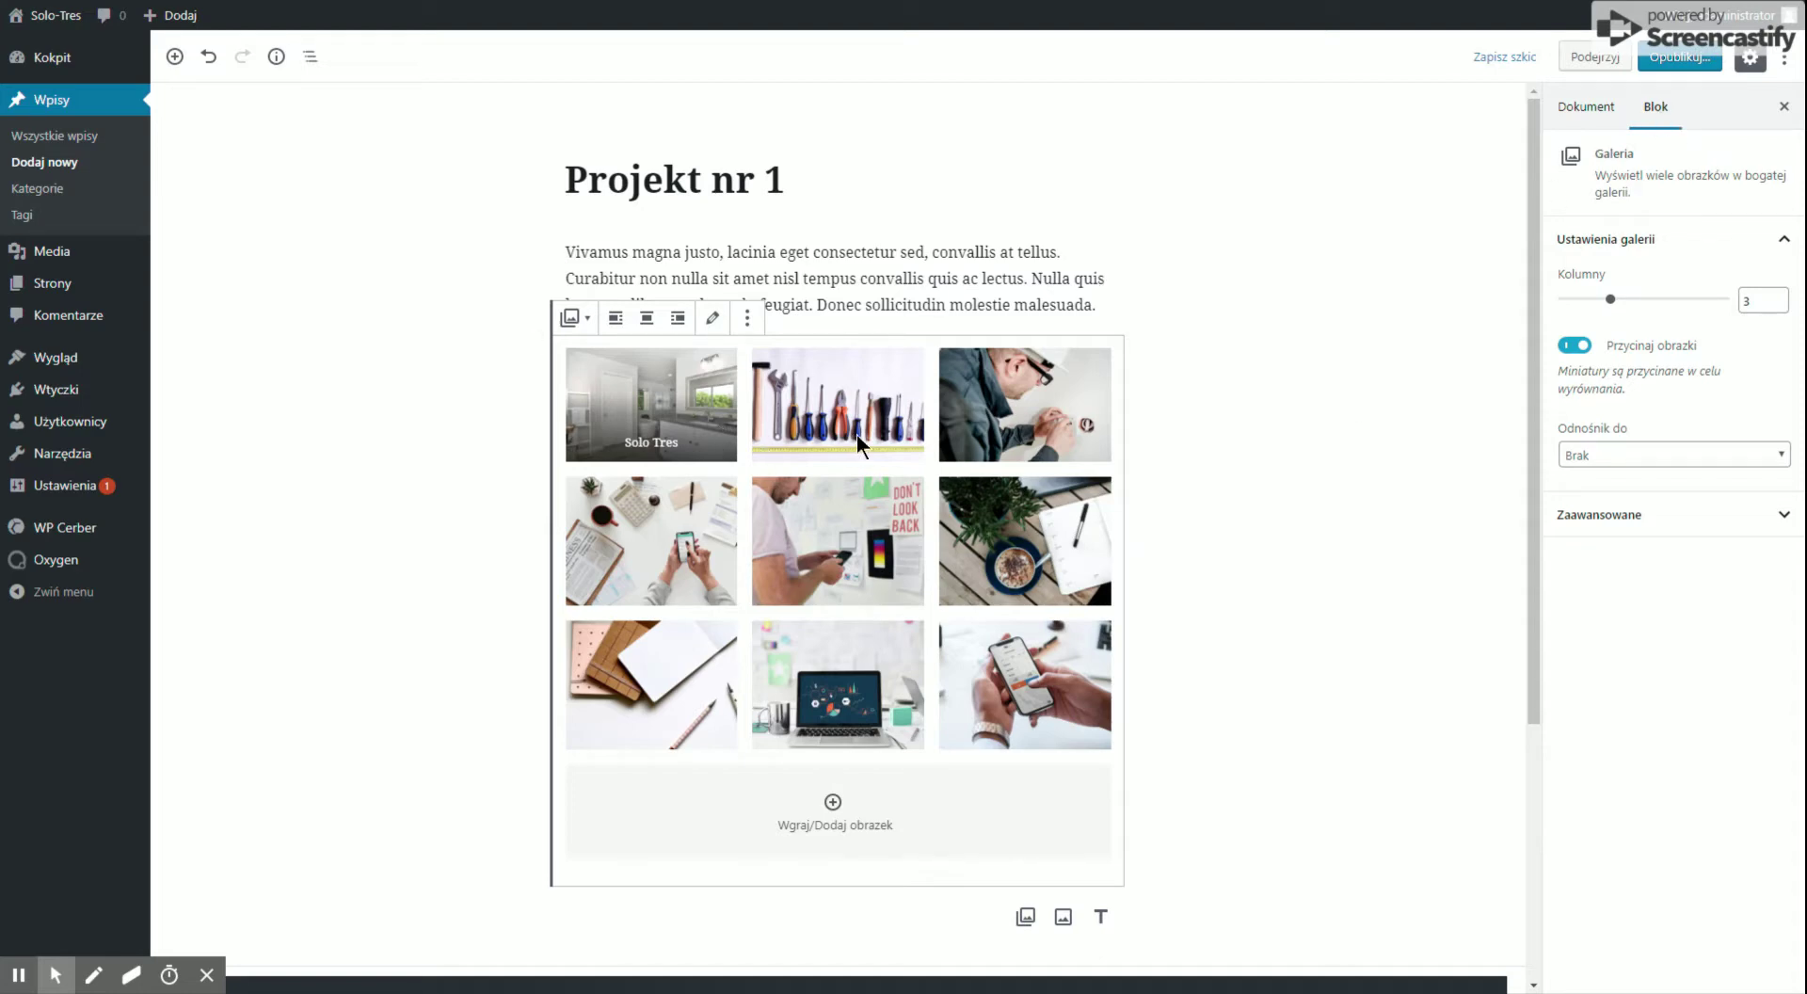
# - Set the gallery to 4 columns and link its images to the media file (Plik multimedialny)
pyautogui.click(894, 254)
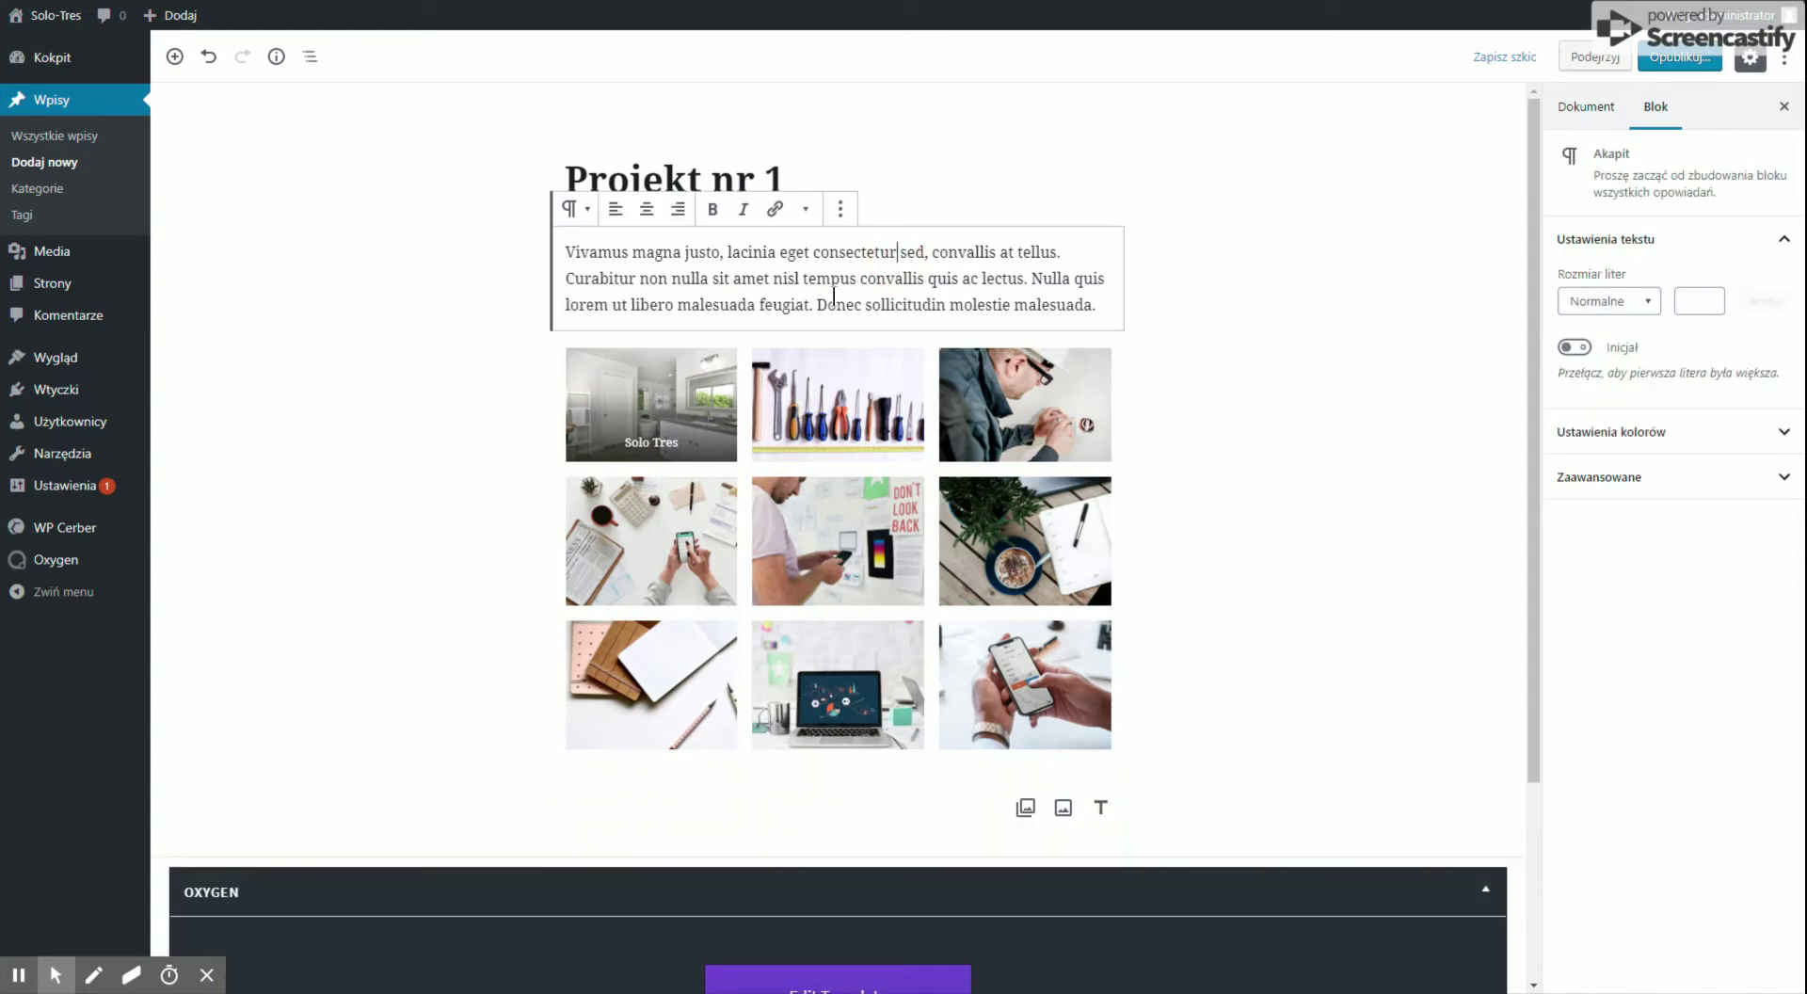
pyautogui.click(880, 450)
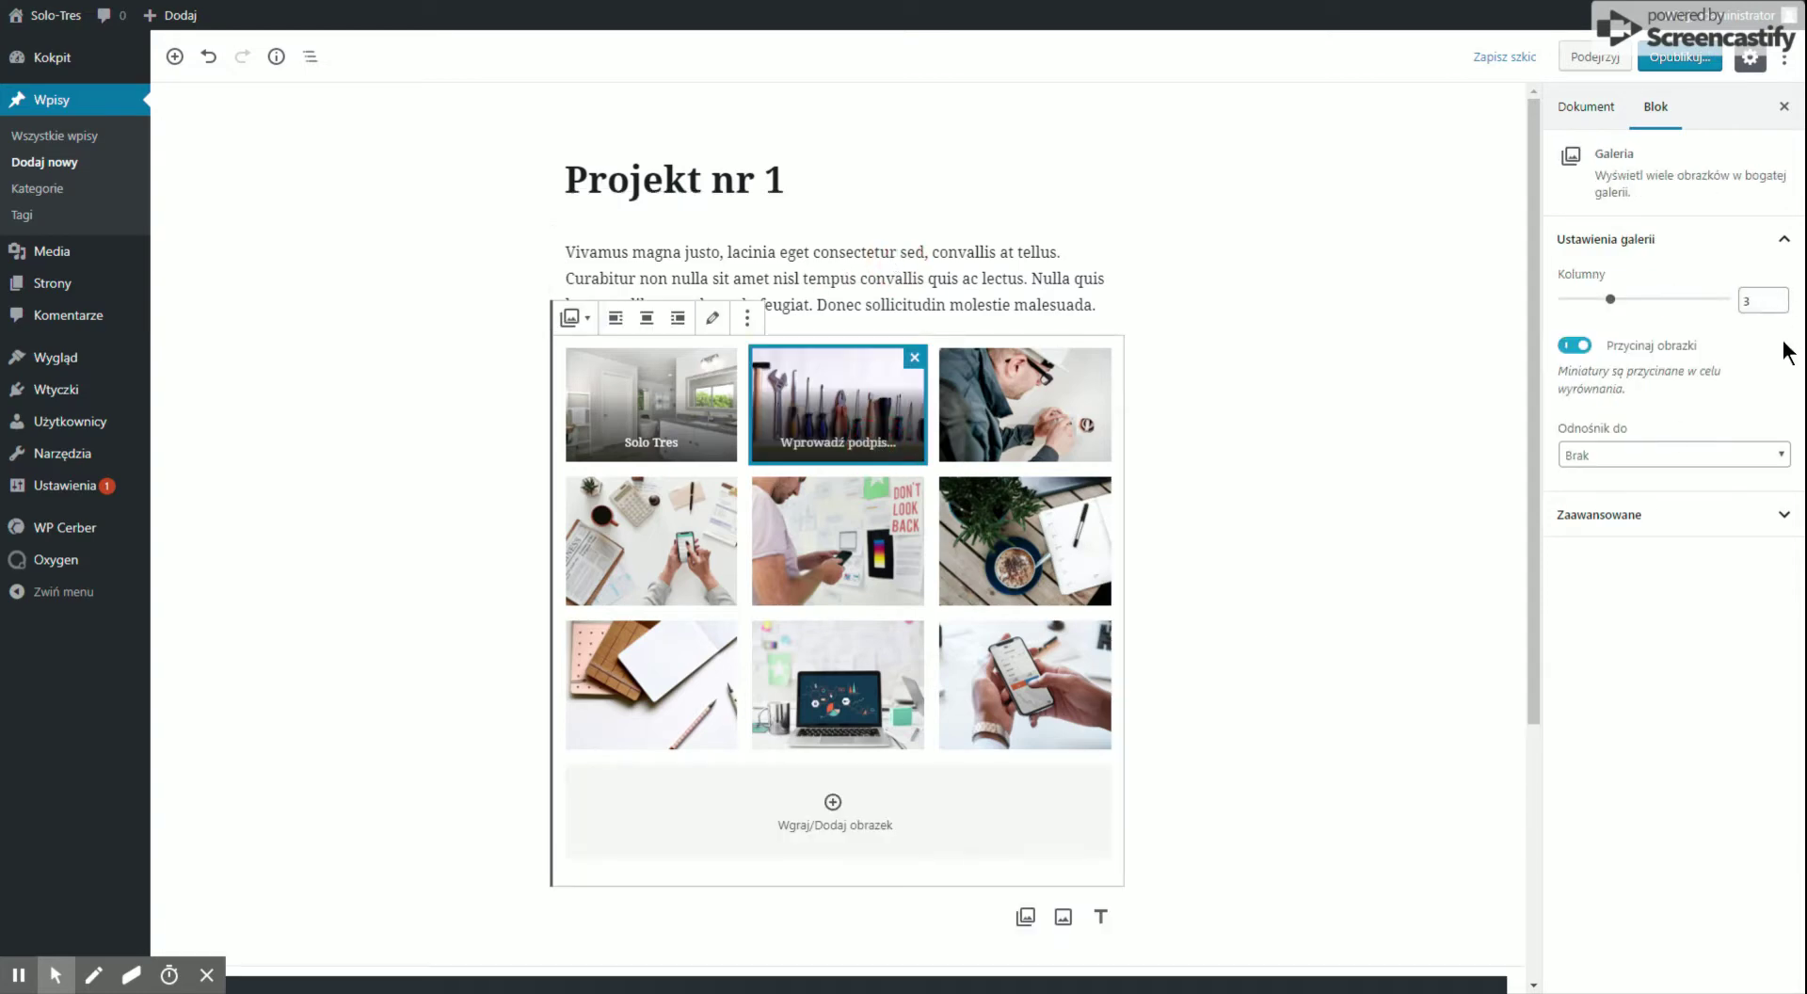
pyautogui.click(844, 275)
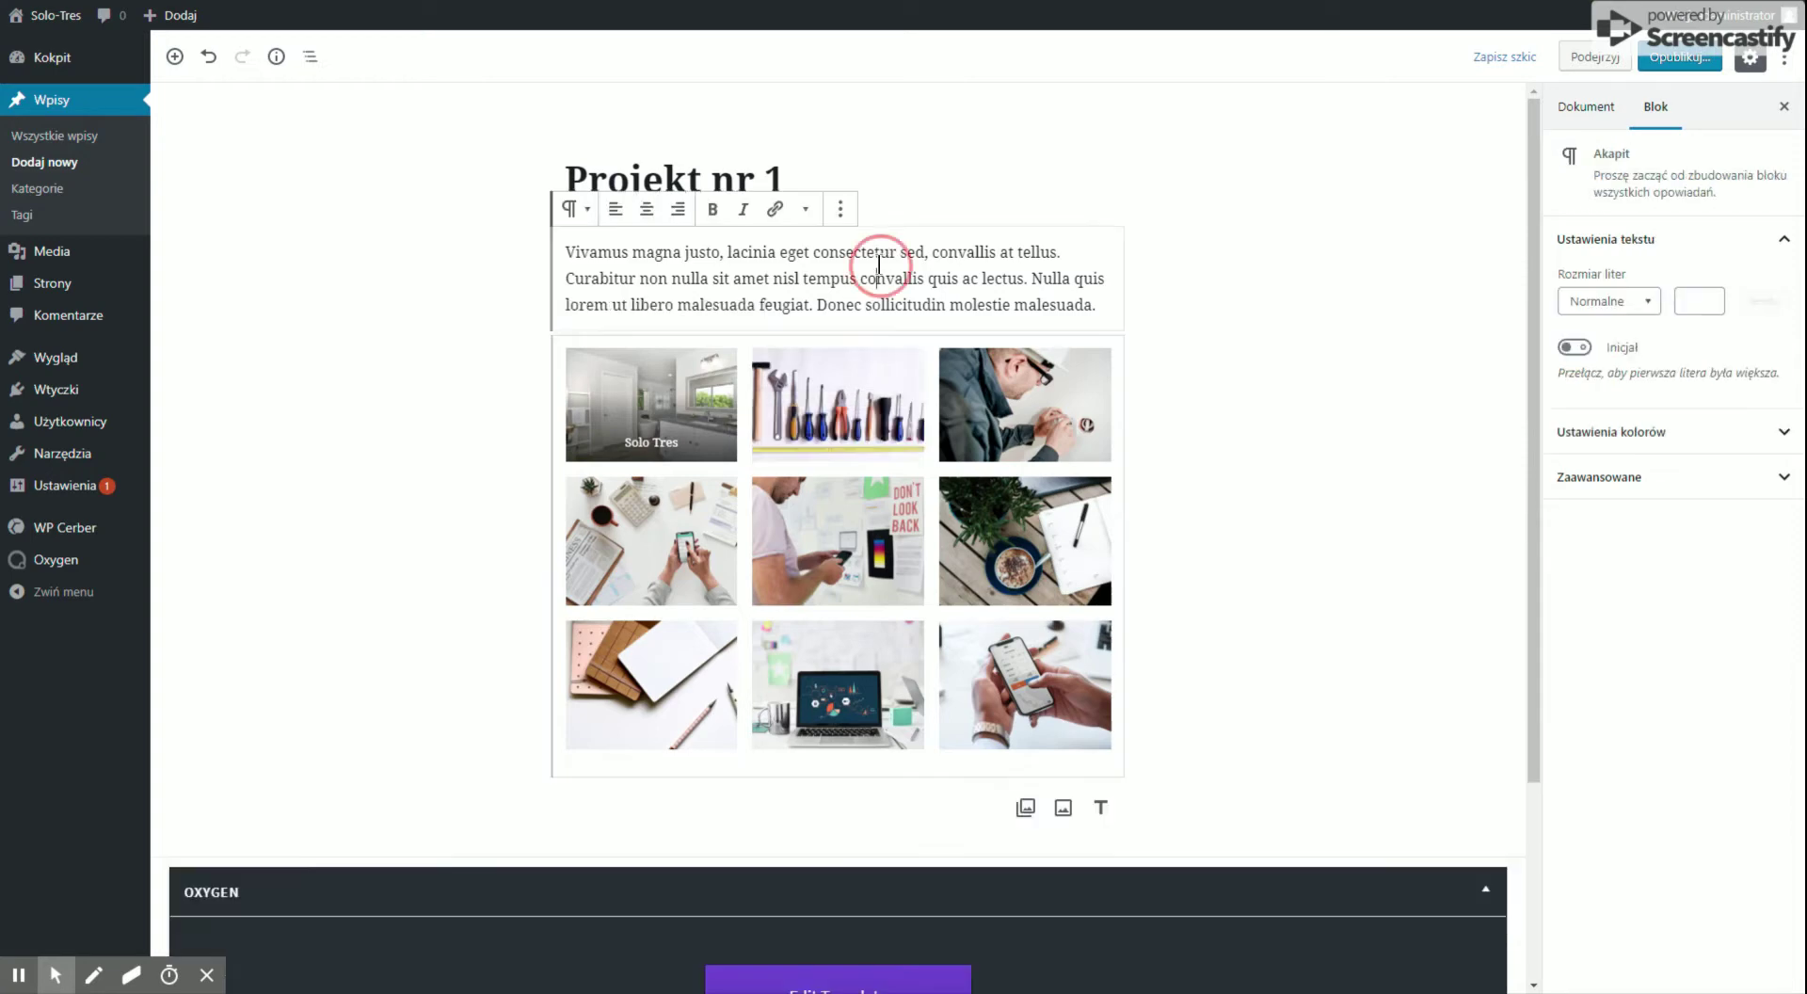
pyautogui.click(924, 449)
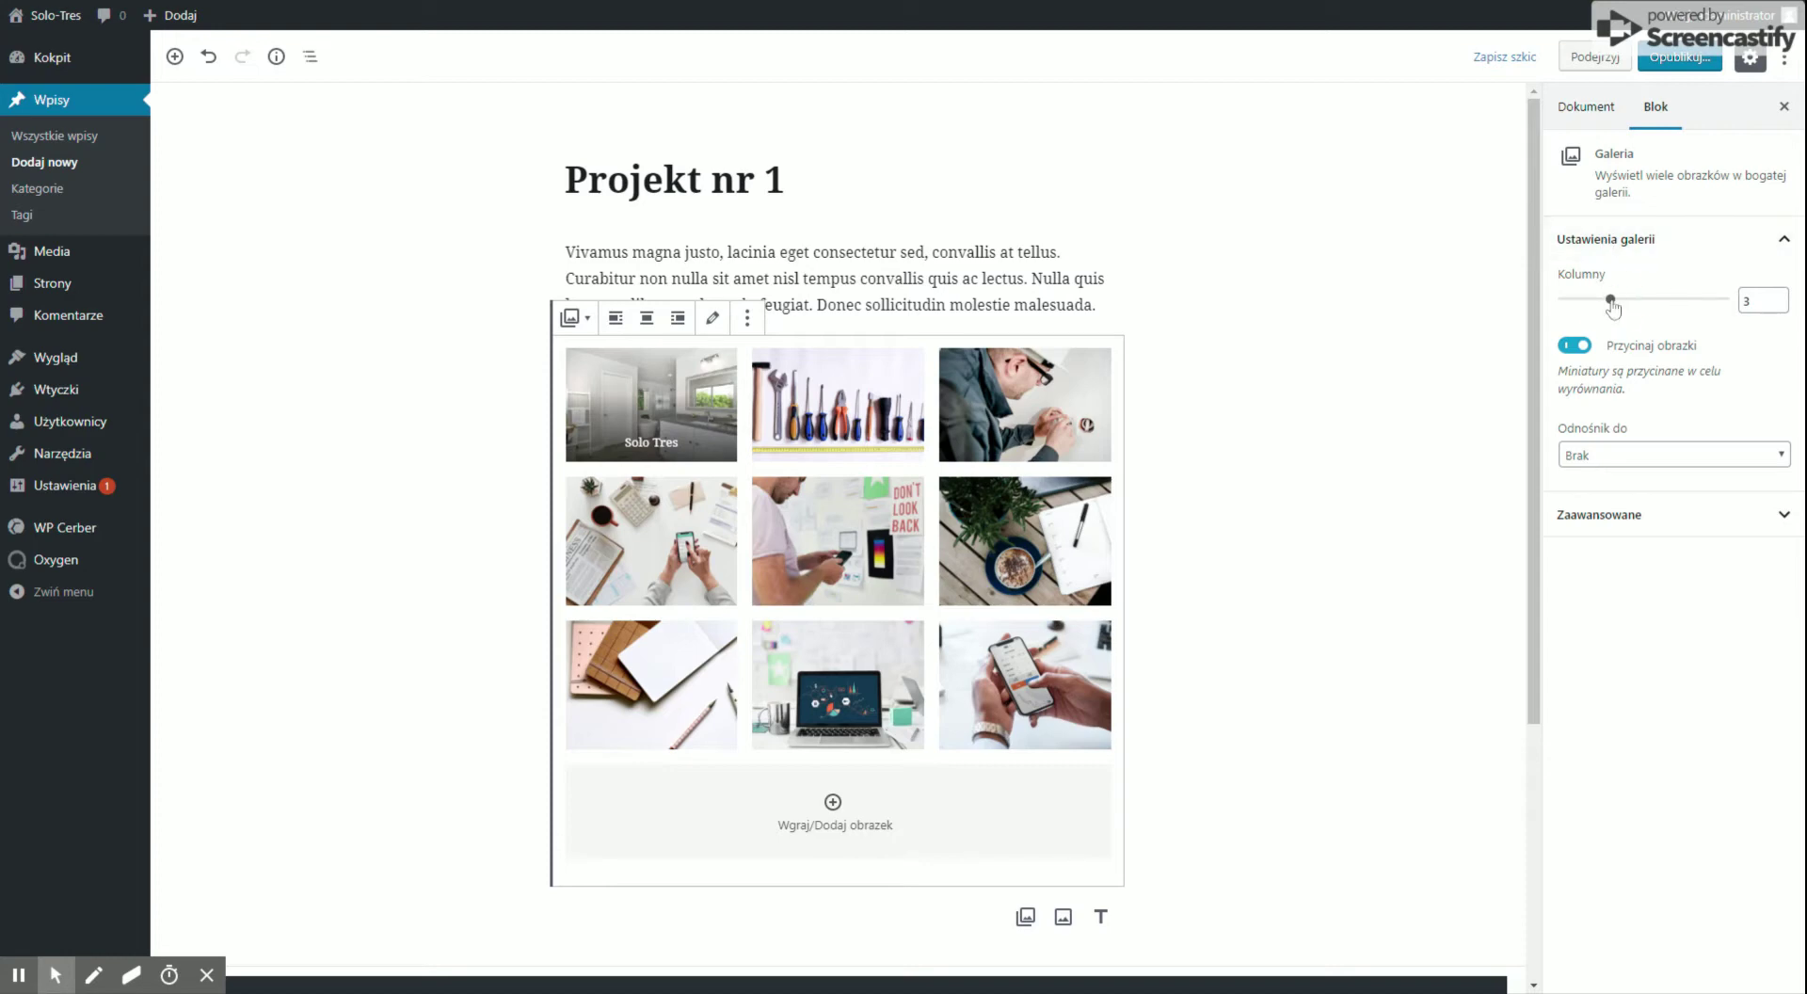
pyautogui.moveTo(1611, 299)
pyautogui.mouseDown()
pyautogui.moveTo(1658, 303)
pyautogui.moveTo(1567, 303)
pyautogui.moveTo(1665, 314)
pyautogui.moveTo(1638, 313)
pyautogui.mouseUp()
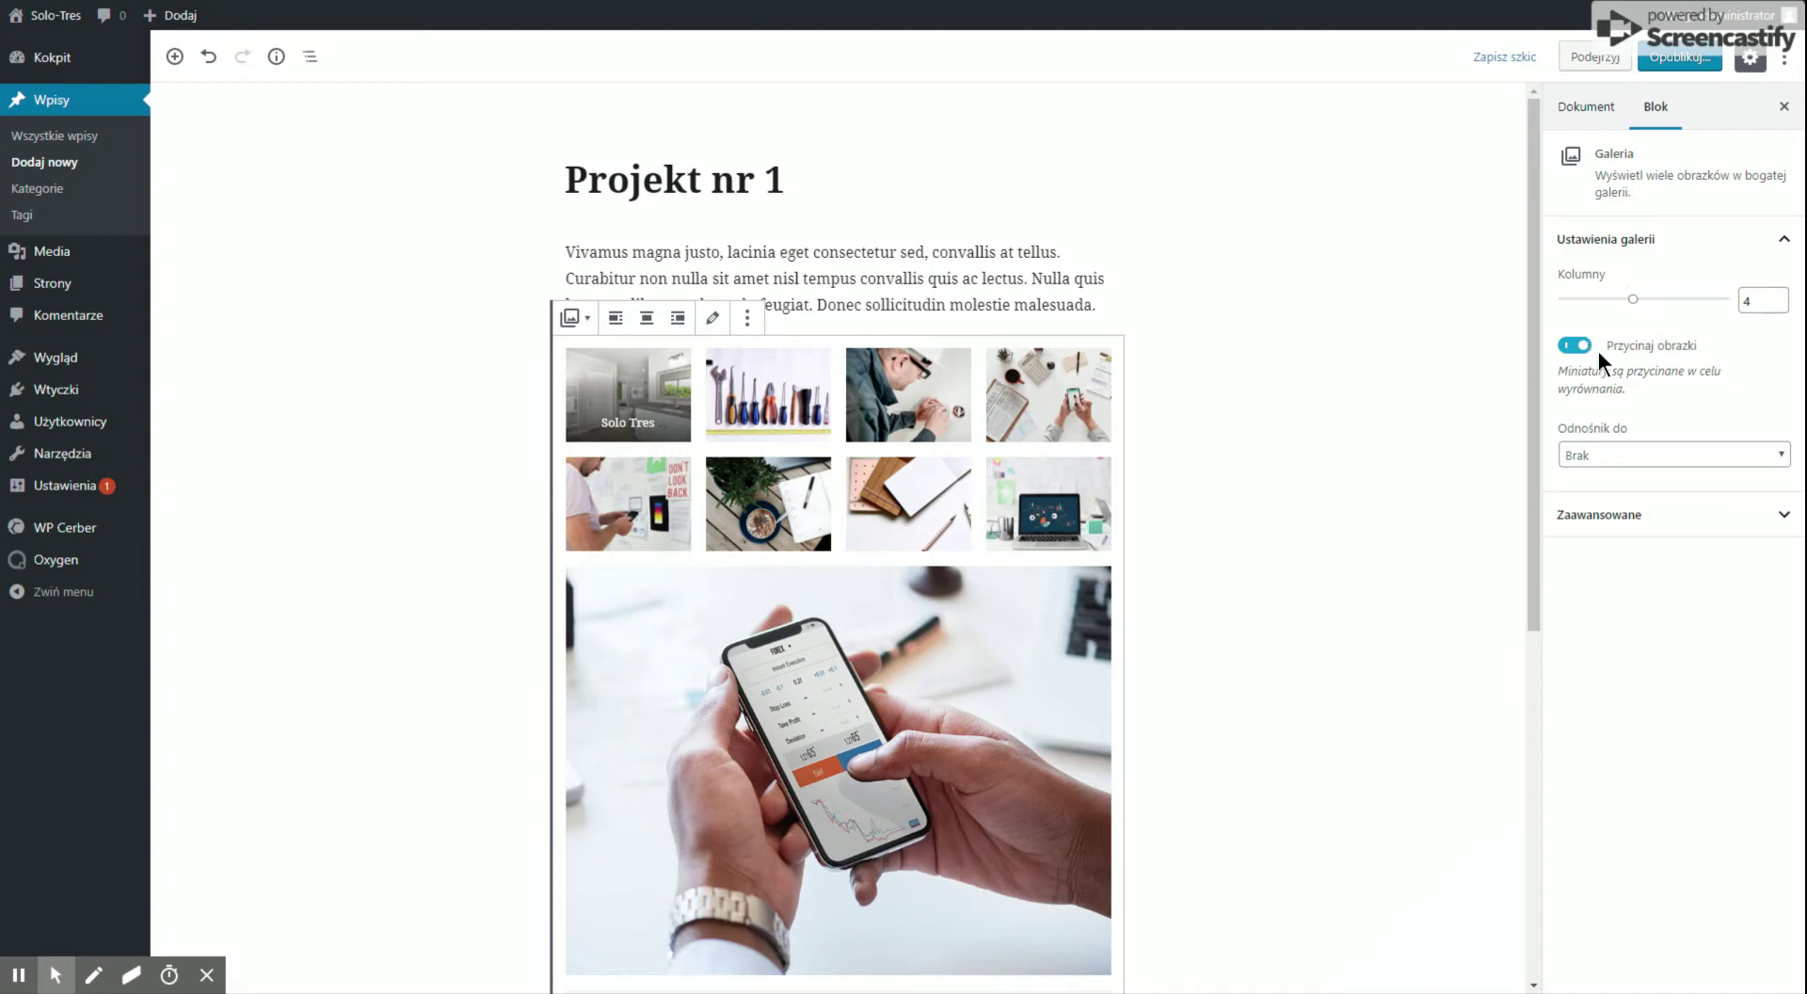
pyautogui.click(1626, 456)
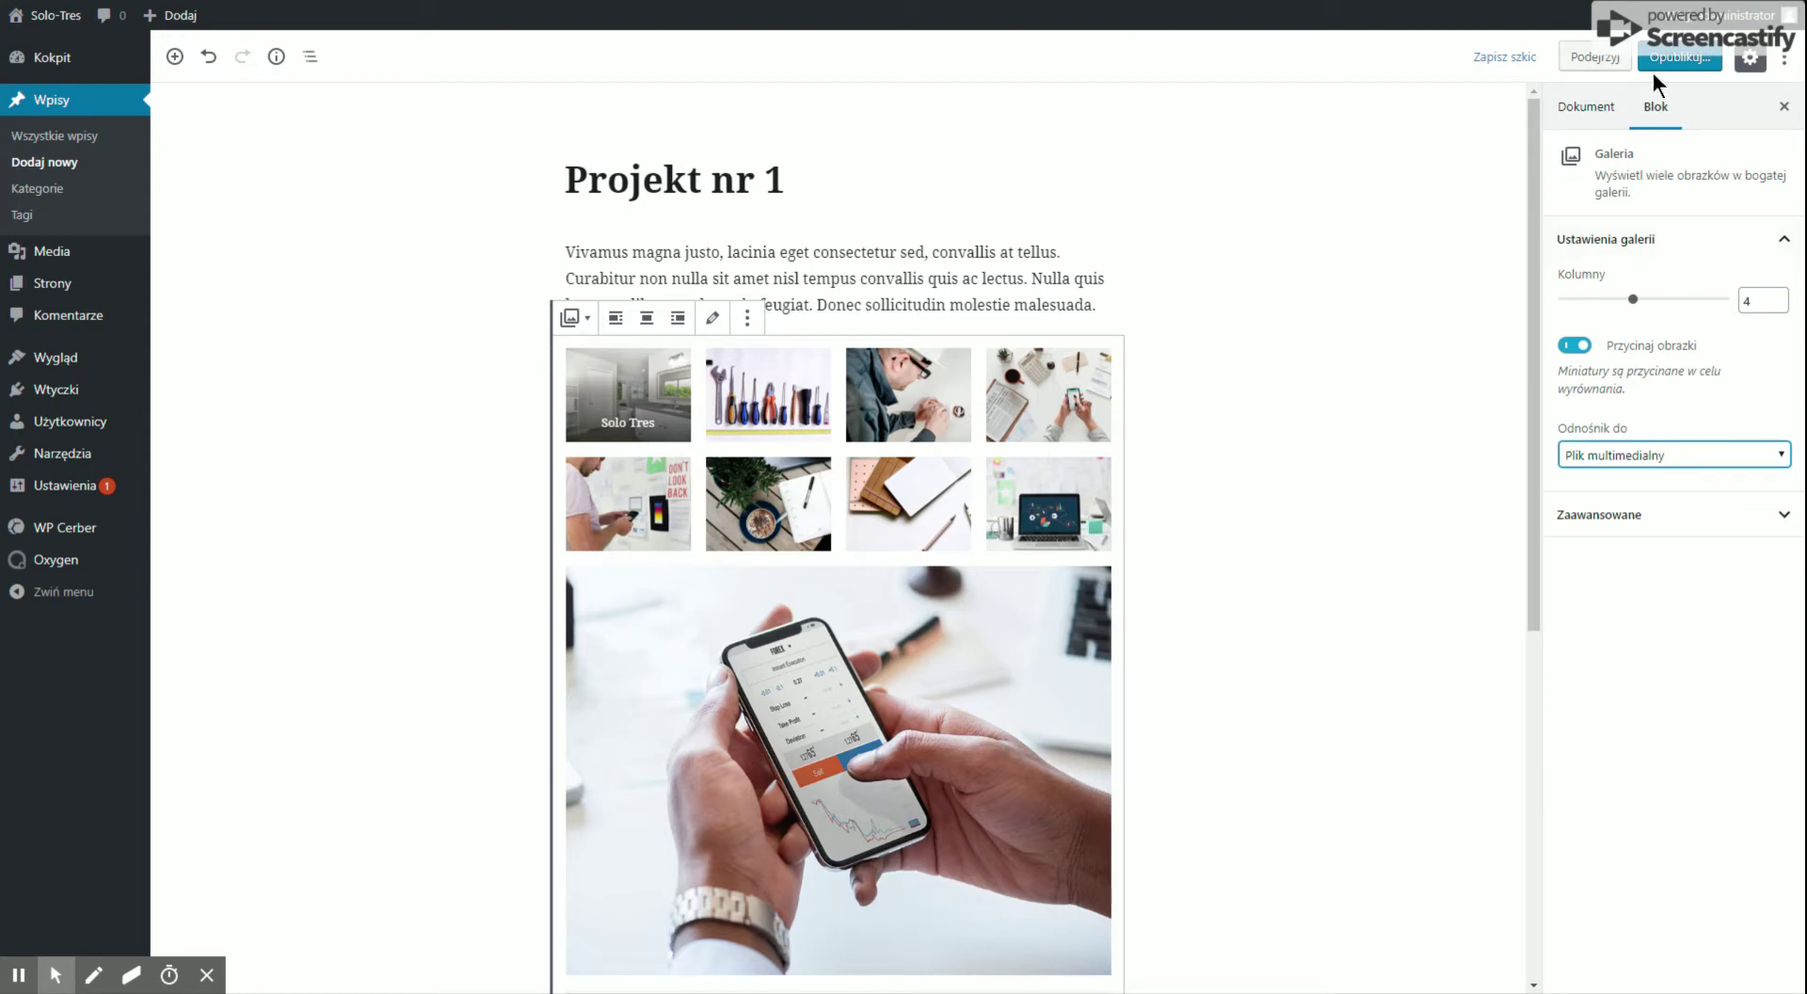
# - Expand the featured image settings, paste the body paragraph into the post's excerpt and shorten it to end at "Curabitur non nulla sit amet nisl"
pyautogui.click(1590, 108)
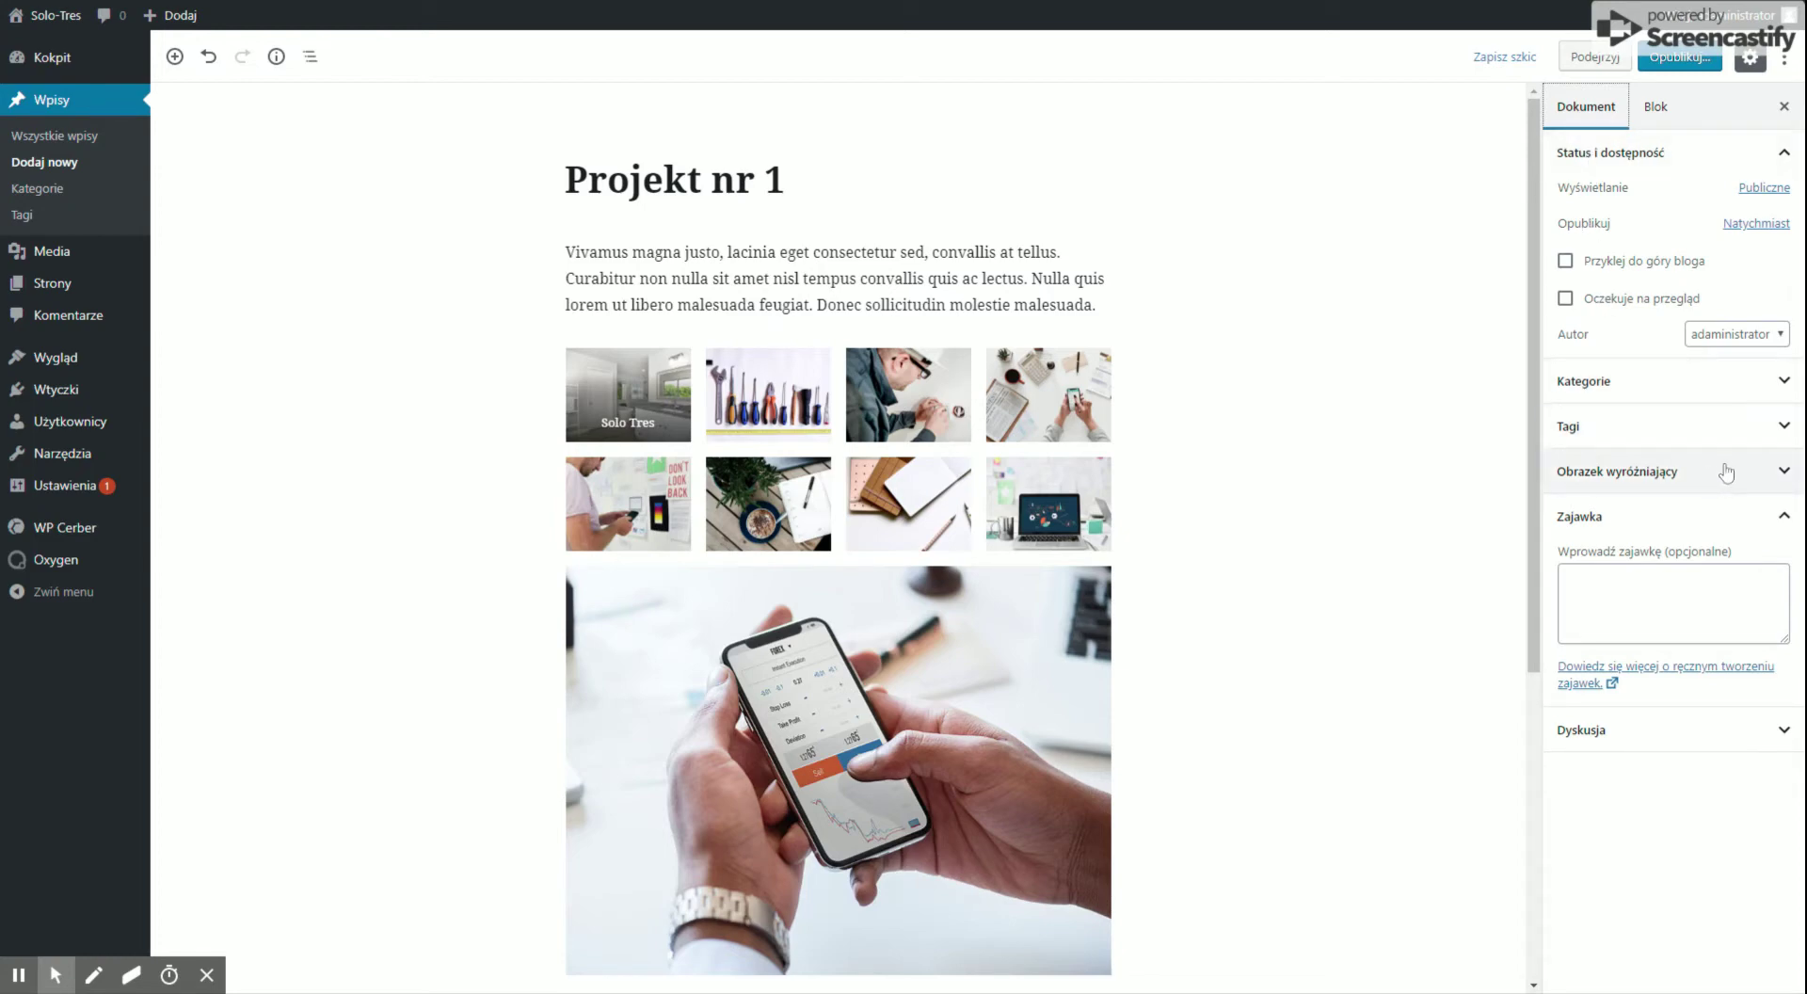
pyautogui.click(1781, 474)
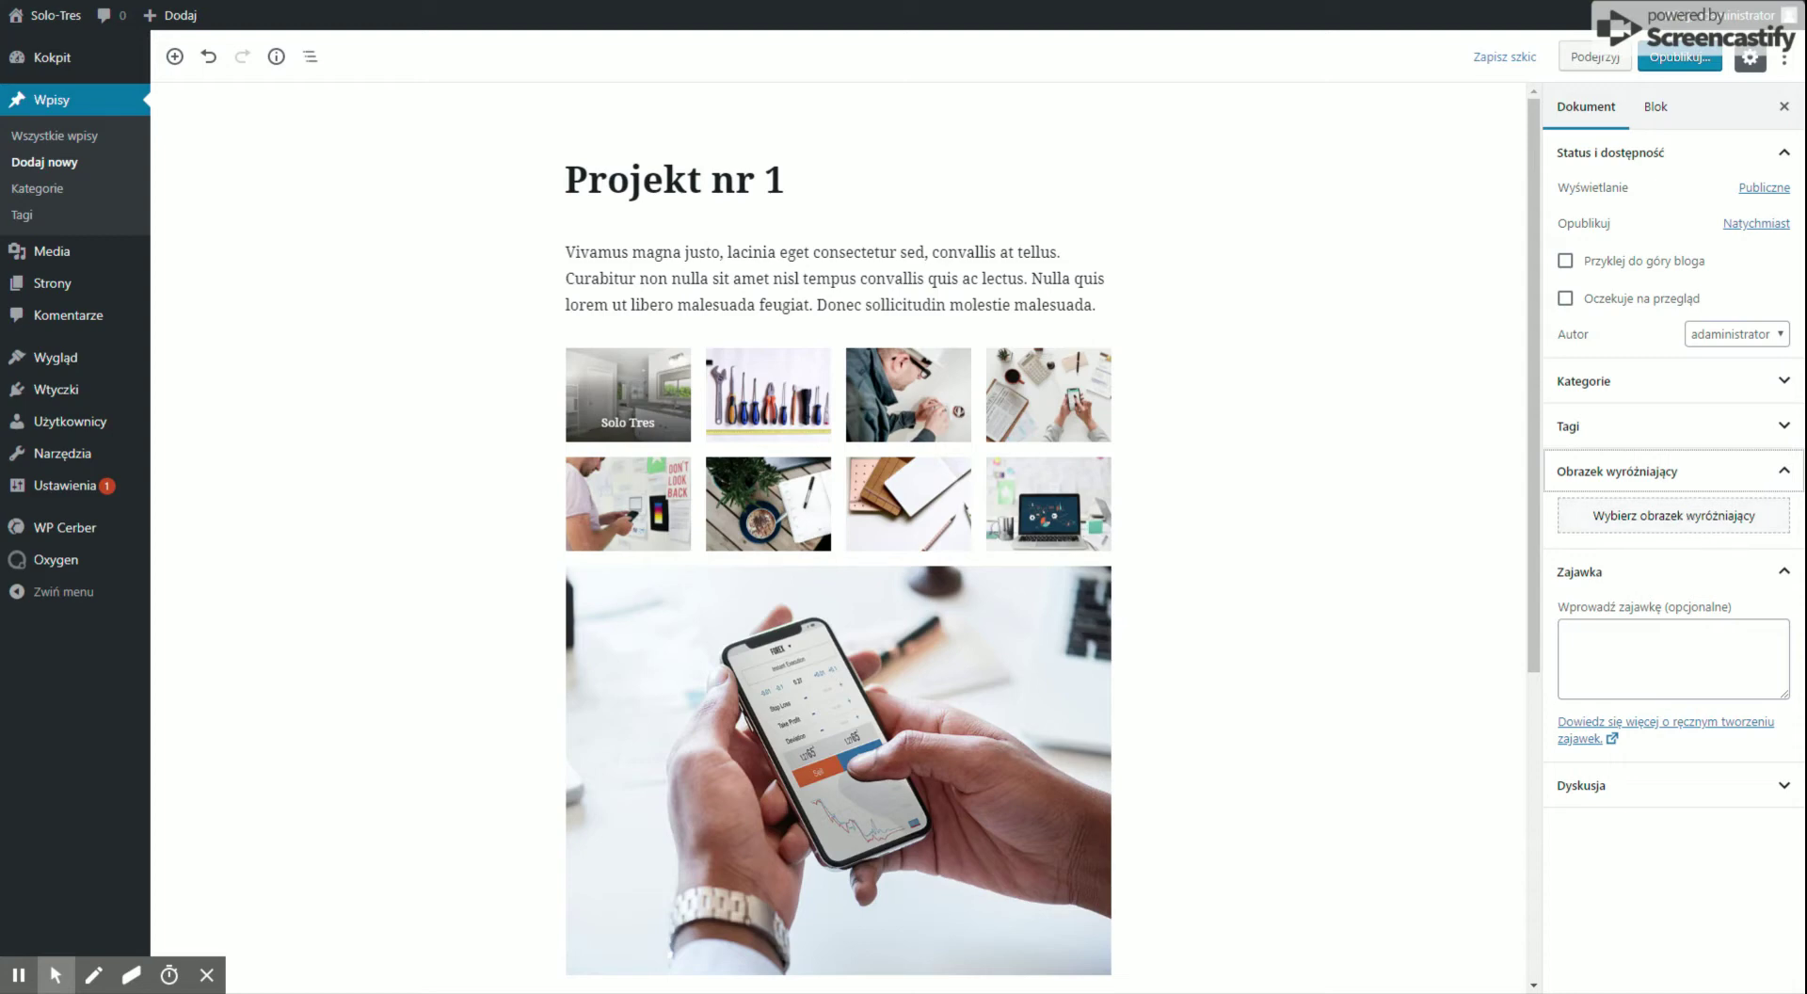
pyautogui.click(1670, 658)
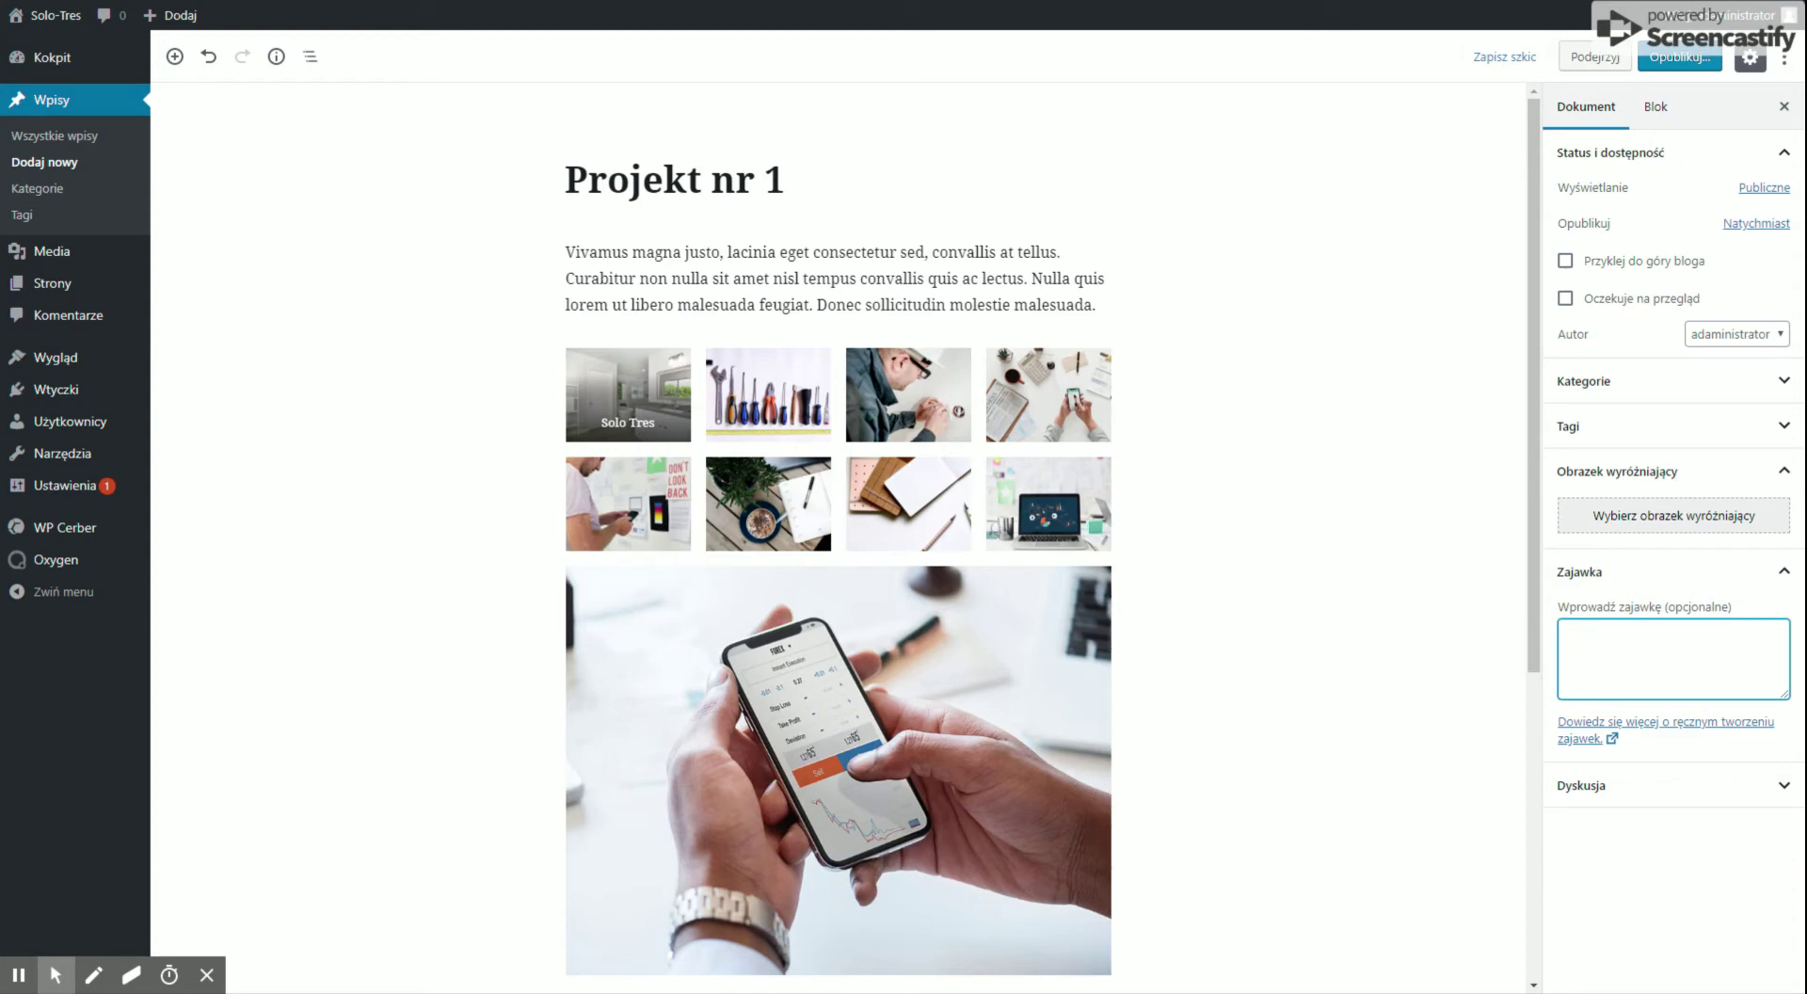
pyautogui.hotkey('ctrl', 'v')
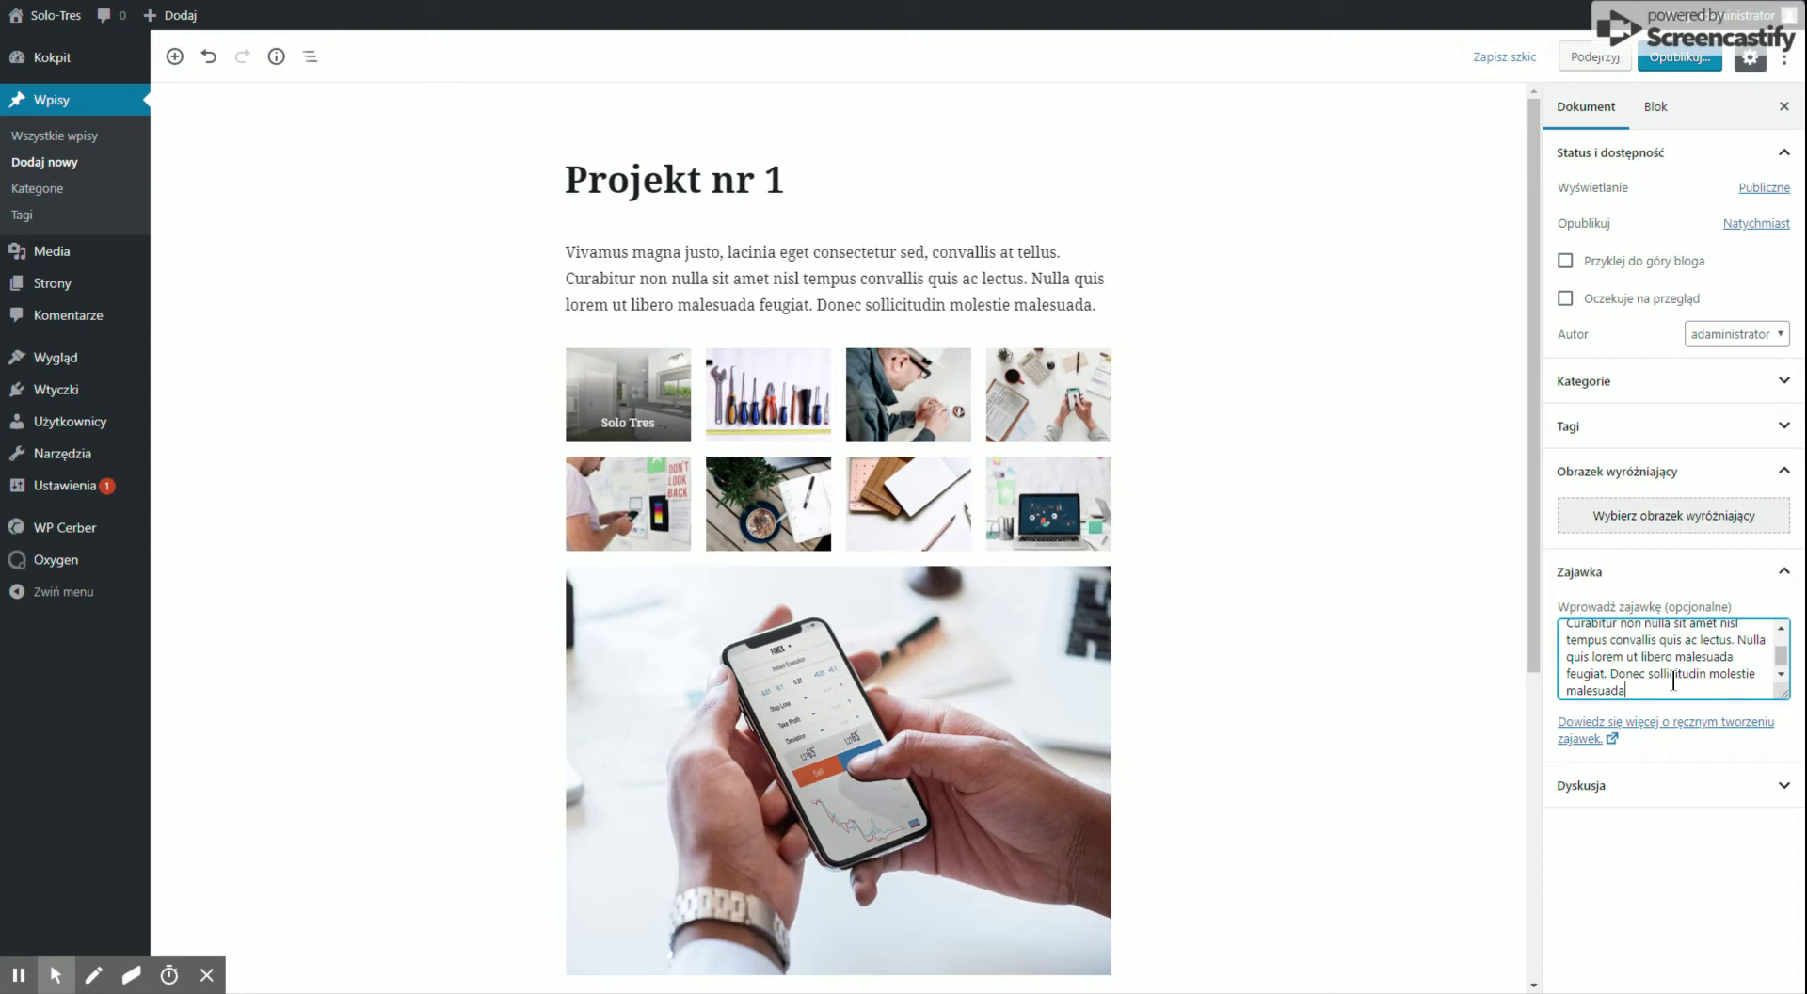
pyautogui.press('BackSpace')
pyautogui.press('BackSpace')
pyautogui.press('BackSpace')
pyautogui.press('BackSpace')
pyautogui.press('BackSpace')
pyautogui.press('BackSpace')
pyautogui.press('BackSpace')
pyautogui.press('BackSpace')
pyautogui.press('BackSpace')
pyautogui.press('BackSpace')
pyautogui.press('BackSpace')
pyautogui.press('BackSpace')
pyautogui.press('BackSpace')
pyautogui.press('BackSpace')
pyautogui.press('BackSpace')
pyautogui.press('BackSpace')
pyautogui.press('BackSpace')
pyautogui.press('BackSpace')
pyautogui.press('BackSpace')
pyautogui.press('BackSpace')
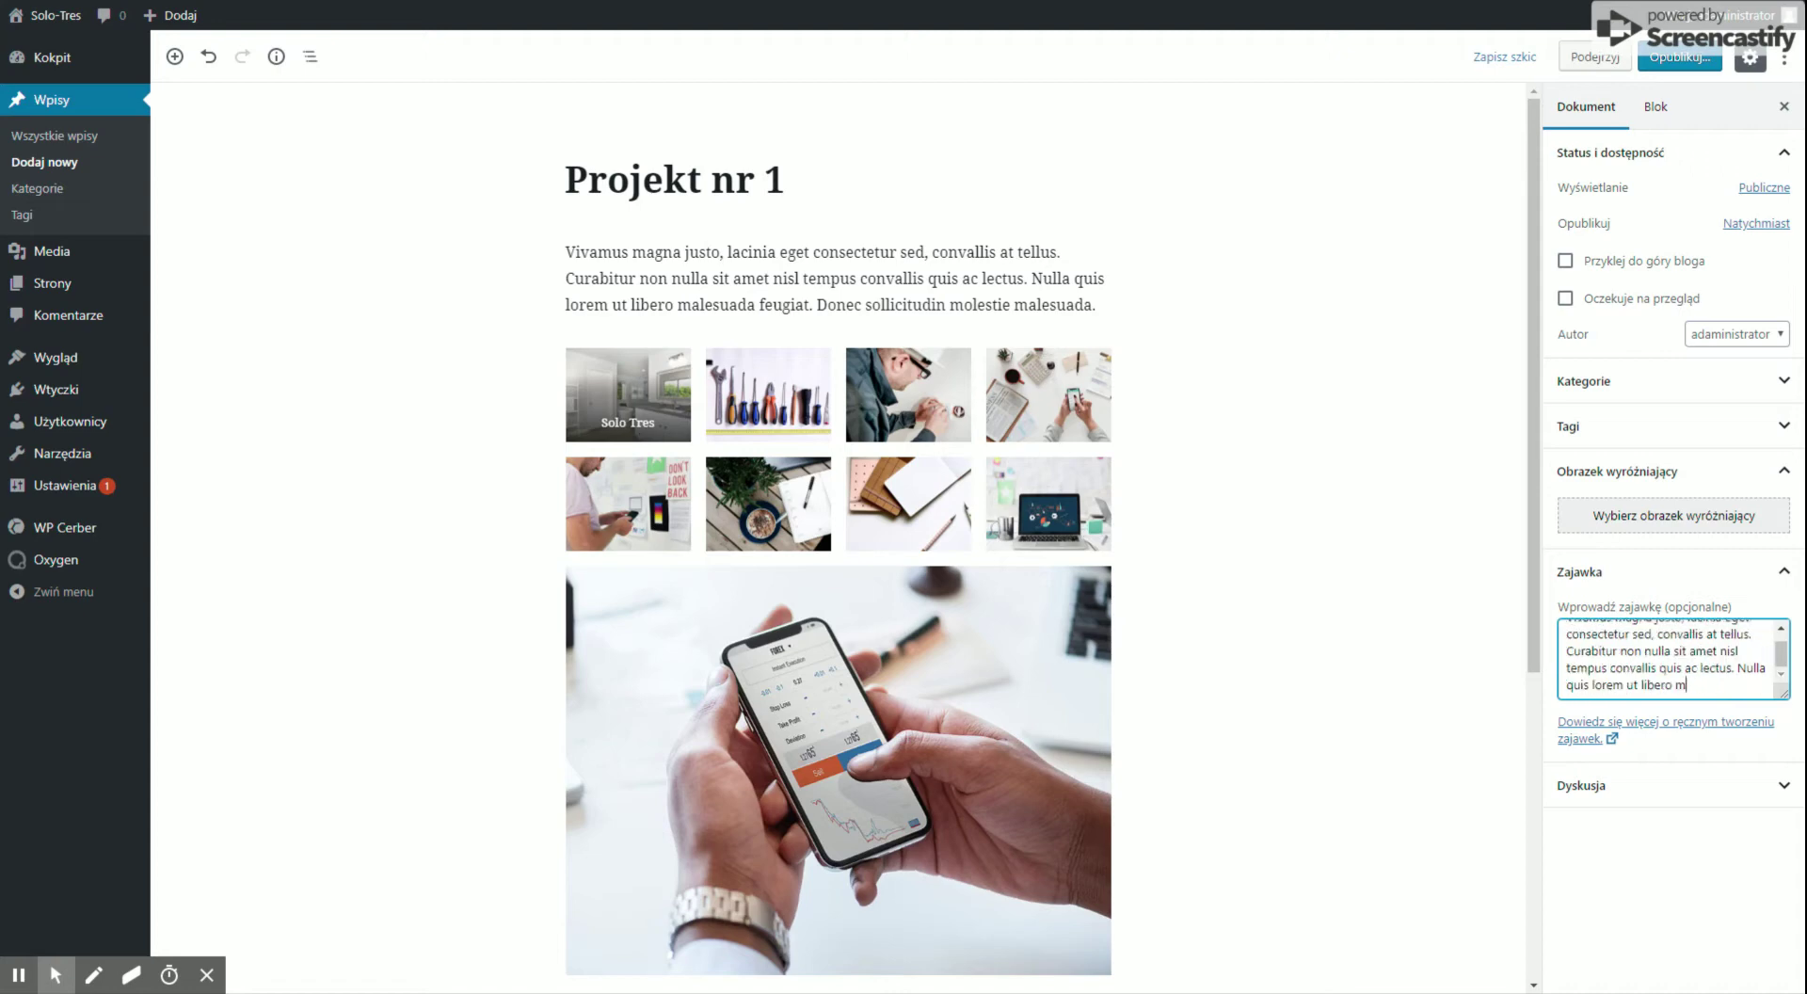
pyautogui.press('BackSpace')
pyautogui.press('BackSpace')
pyautogui.press('BackSpace')
pyautogui.press('BackSpace')
pyautogui.press('BackSpace')
pyautogui.press('BackSpace')
pyautogui.press('BackSpace')
pyautogui.press('BackSpace')
pyautogui.press('BackSpace')
pyautogui.press('BackSpace')
pyautogui.press('BackSpace')
pyautogui.press('BackSpace')
pyautogui.press('BackSpace')
pyautogui.press('BackSpace')
pyautogui.press('BackSpace')
pyautogui.press('BackSpace')
pyautogui.press('BackSpace')
pyautogui.press('BackSpace')
pyautogui.press('BackSpace')
pyautogui.press('BackSpace')
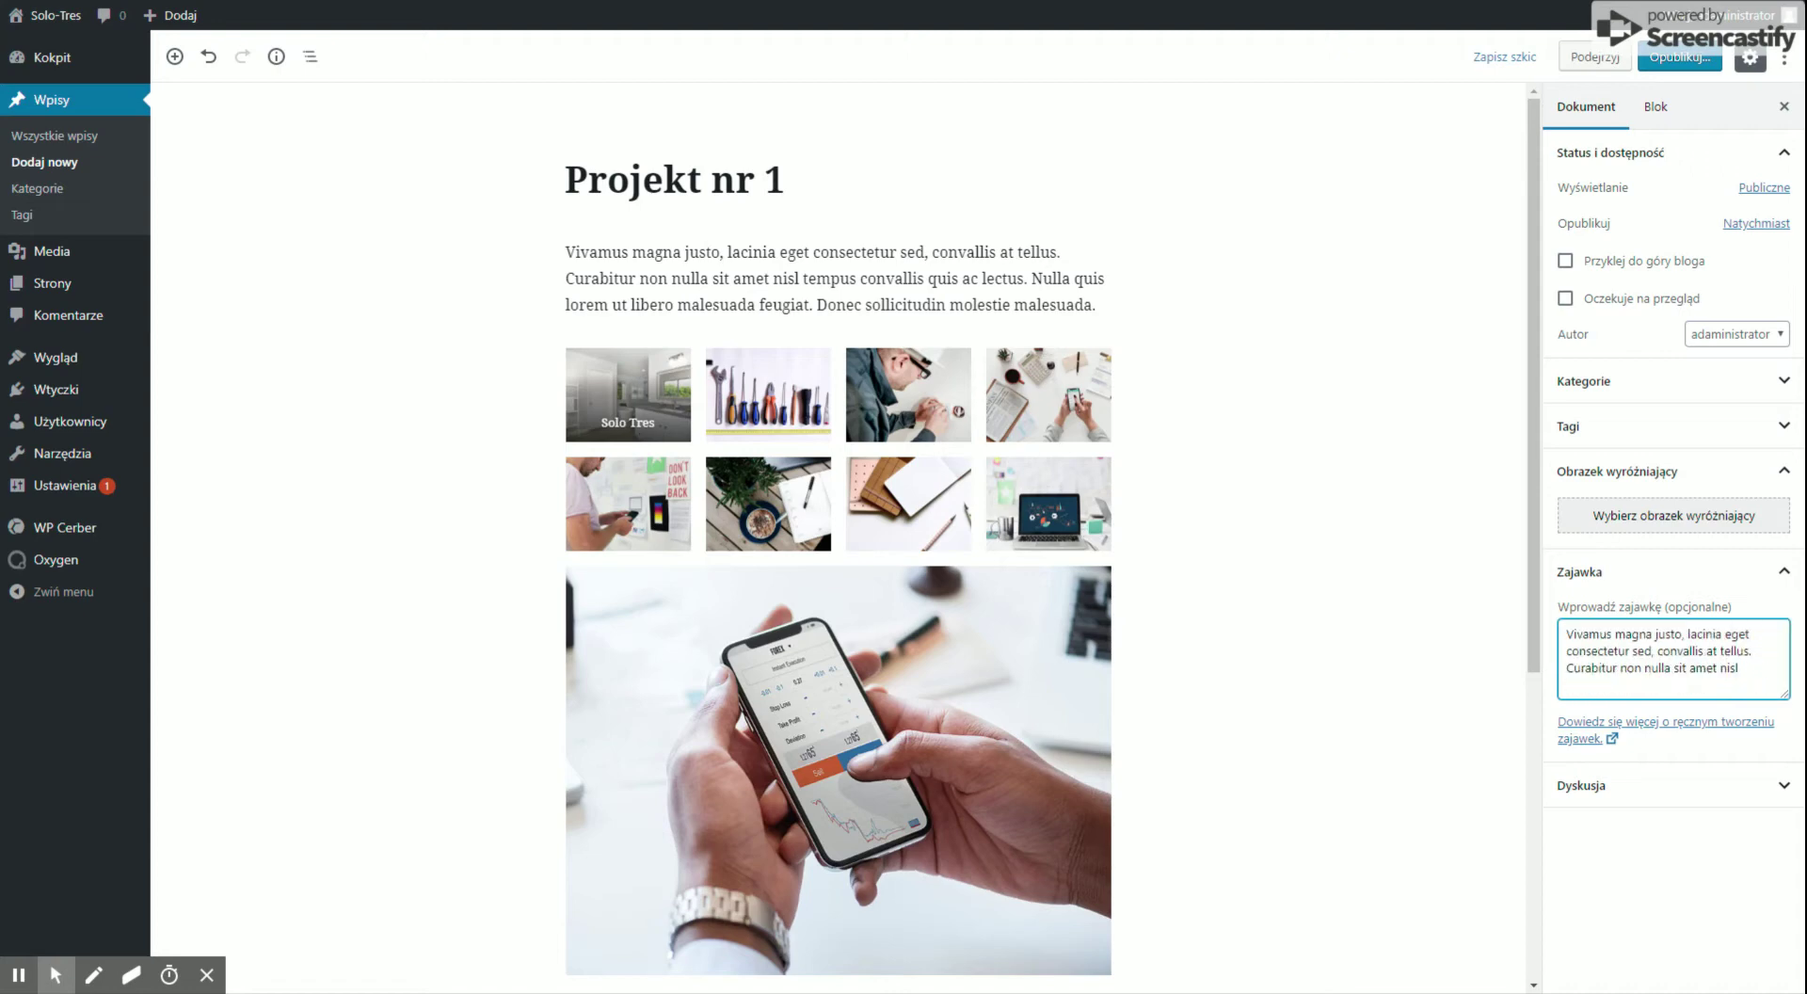
# - Shorten the post's excerpt further by deleting its last partial sentence so that it ends at "convallis at tellus."
pyautogui.press('BackSpace')
pyautogui.press('BackSpace')
pyautogui.press('BackSpace')
pyautogui.press('BackSpace')
pyautogui.press('BackSpace')
pyautogui.press('BackSpace')
pyautogui.press('BackSpace')
pyautogui.press('BackSpace')
pyautogui.press('BackSpace')
pyautogui.press('BackSpace')
pyautogui.press('BackSpace')
pyautogui.press('BackSpace')
pyautogui.press('BackSpace')
pyautogui.press('BackSpace')
pyautogui.press('BackSpace')
pyautogui.press('BackSpace')
pyautogui.press('BackSpace')
pyautogui.press('BackSpace')
pyautogui.press('BackSpace')
pyautogui.press('BackSpace')
# - Set the media library photo of the electrician in glasses as the post's featured image and publish the post
pyautogui.click(1672, 523)
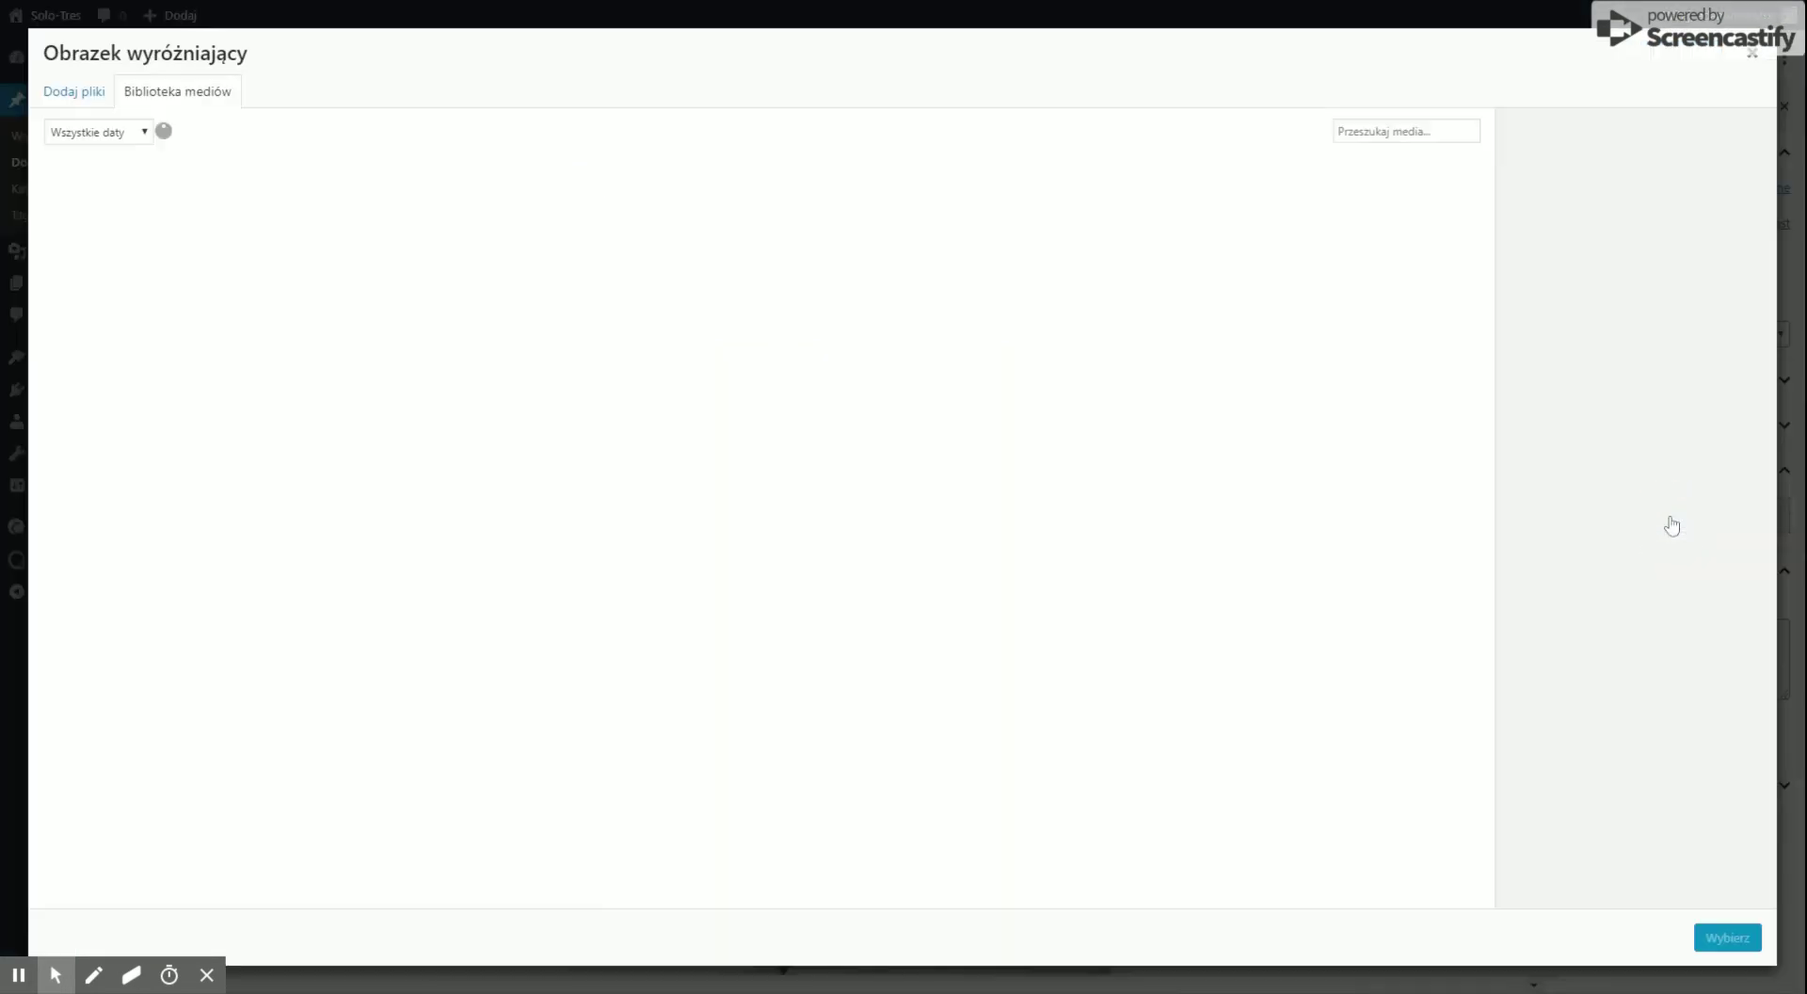
pyautogui.click(543, 230)
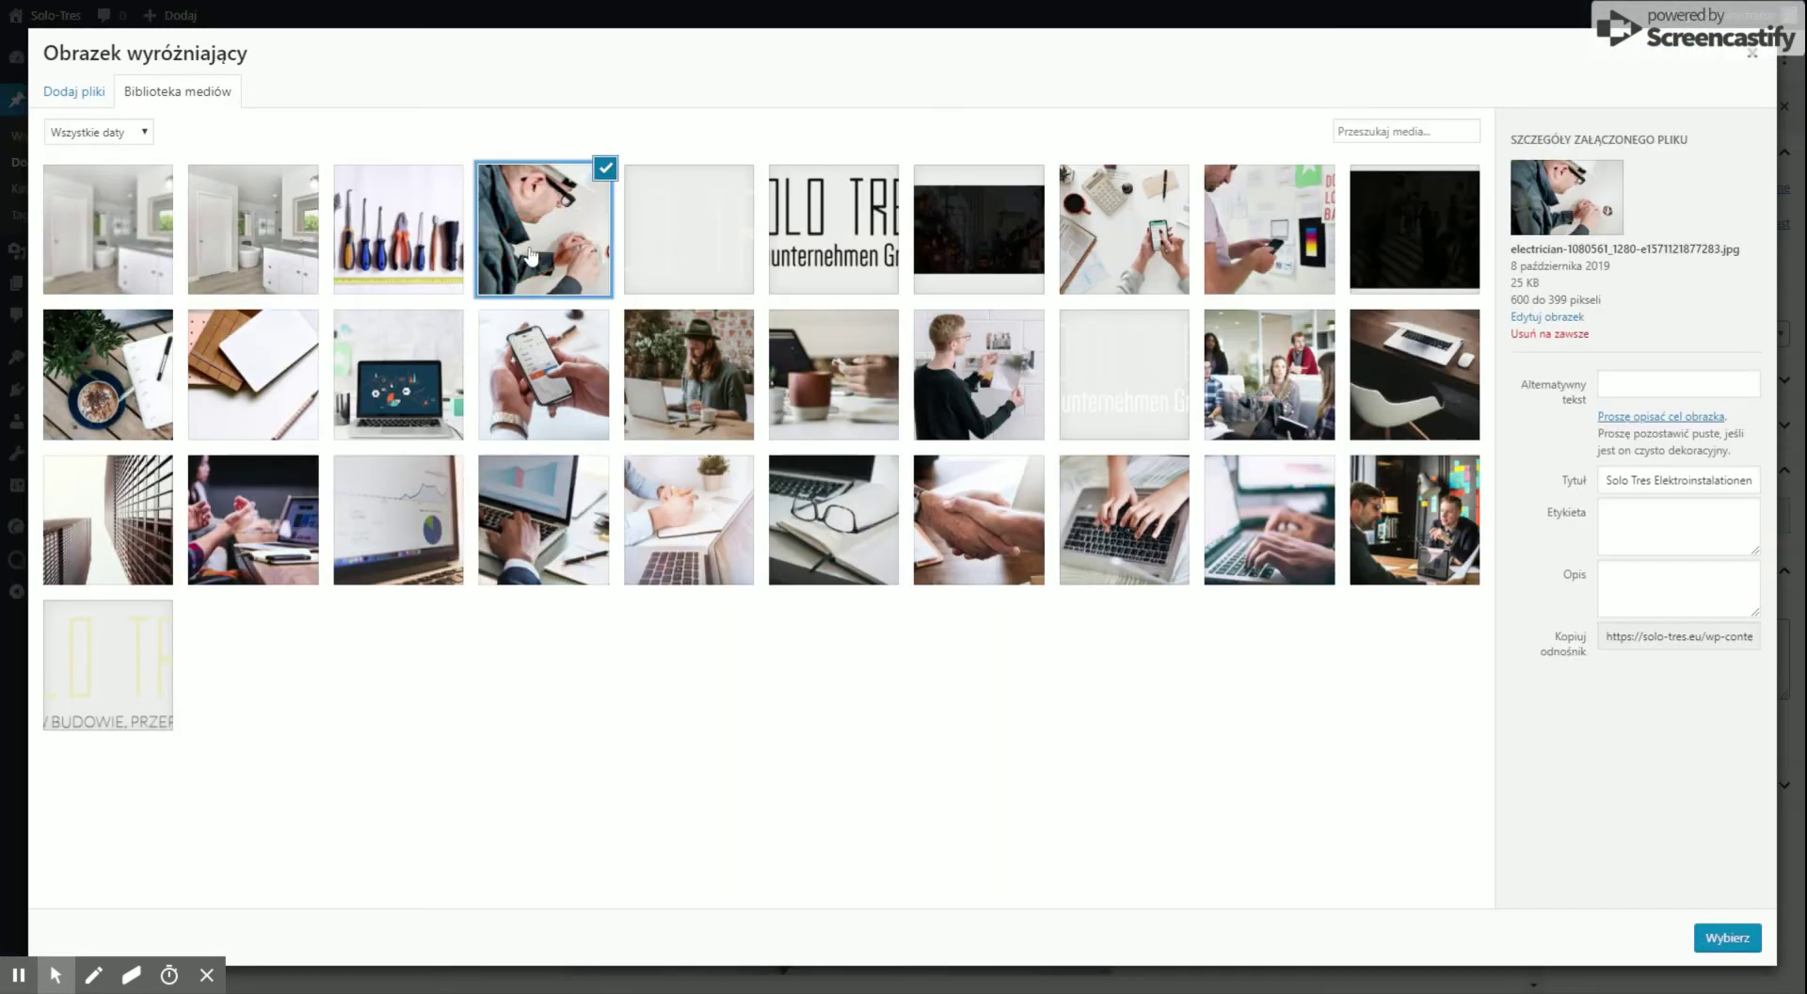
pyautogui.click(1728, 937)
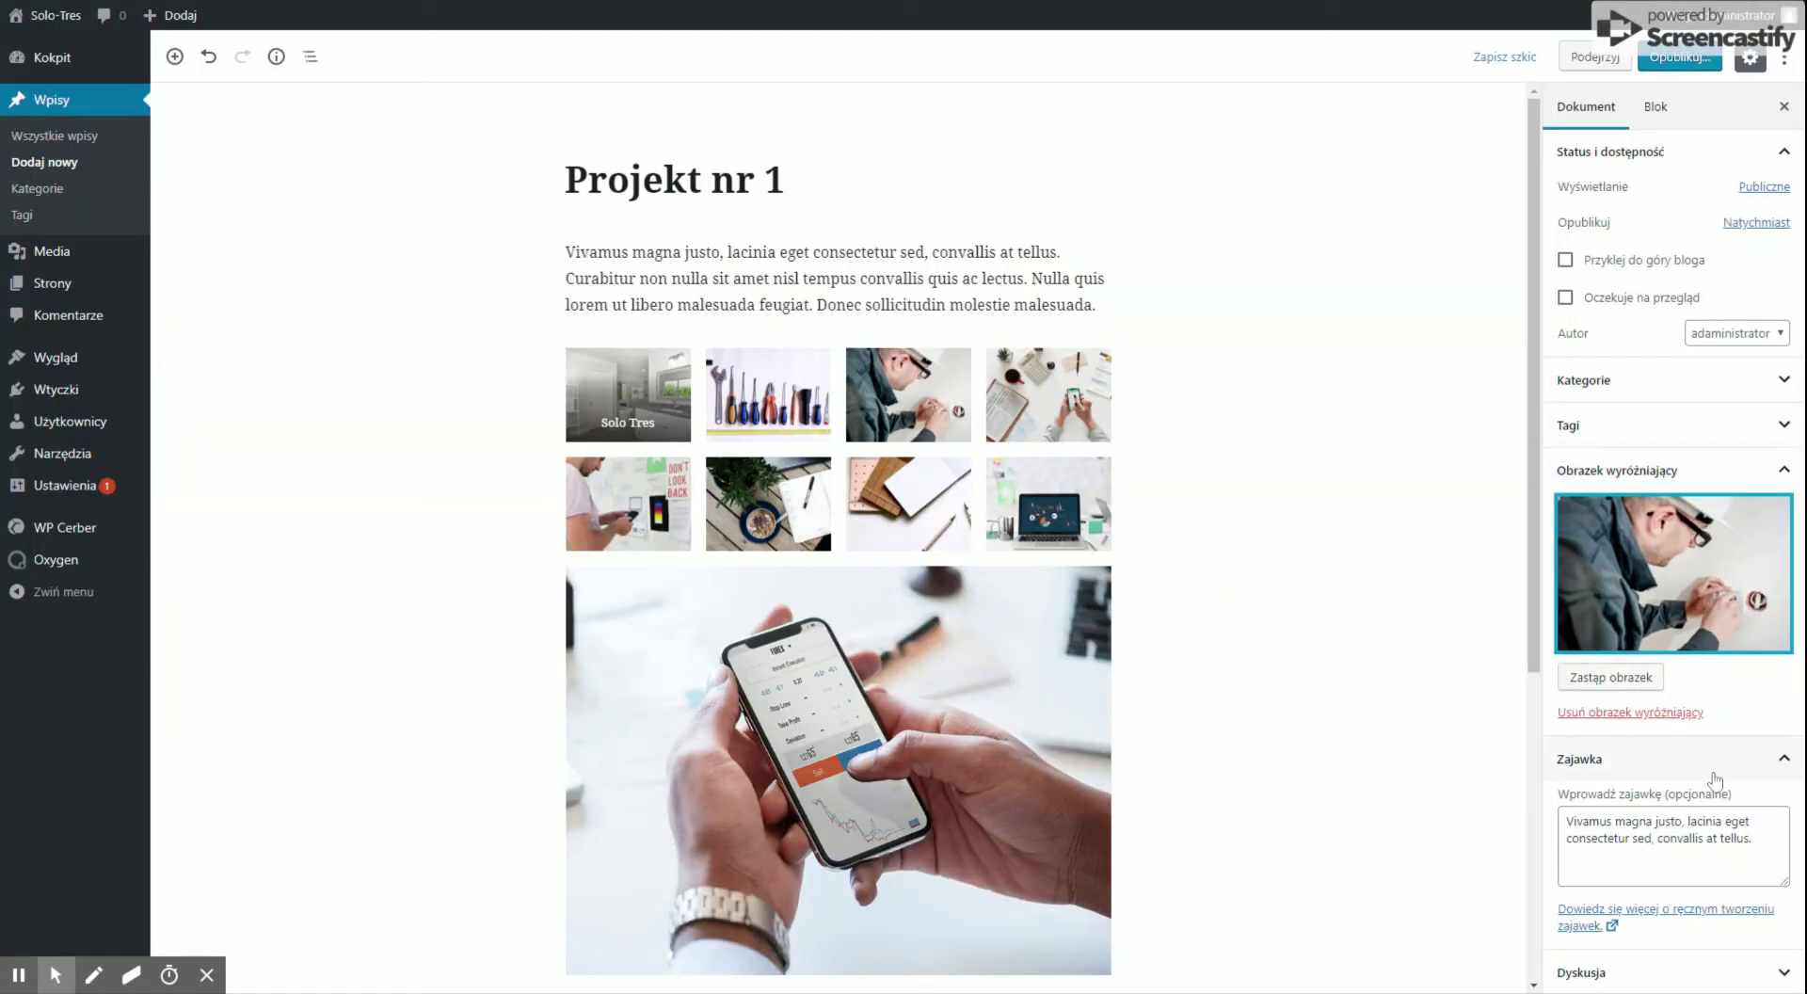
pyautogui.click(1680, 58)
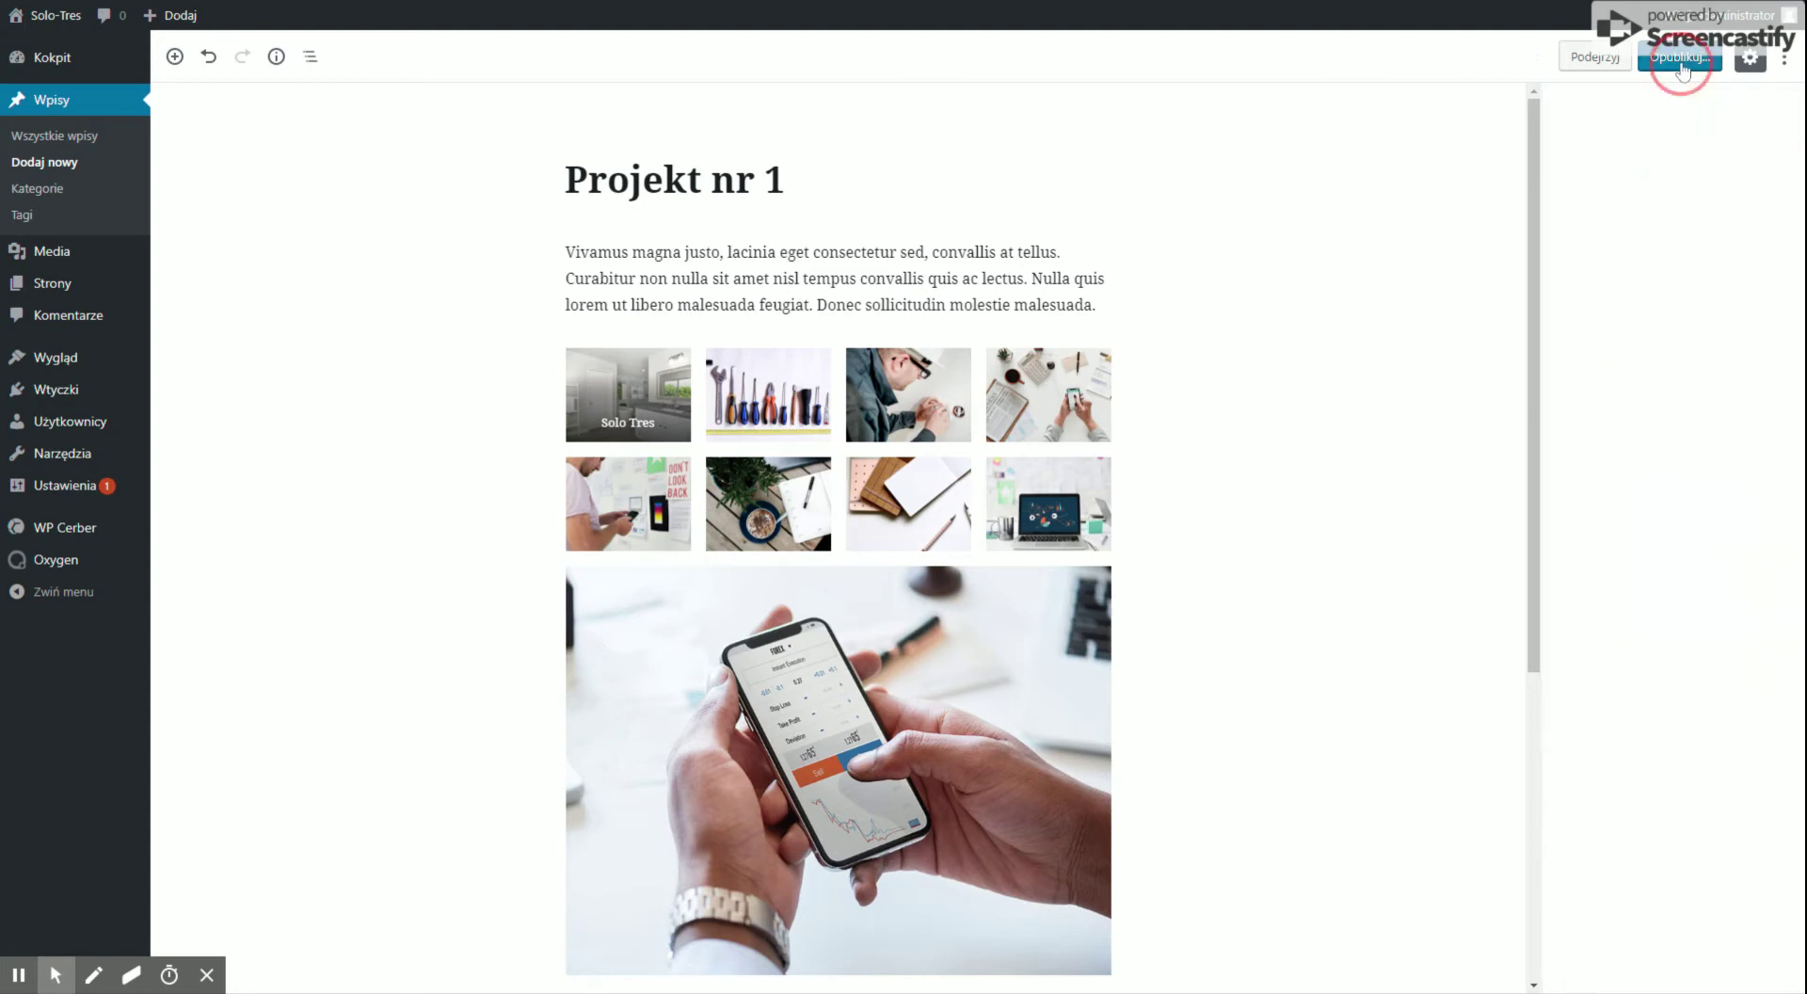
pyautogui.click(1683, 58)
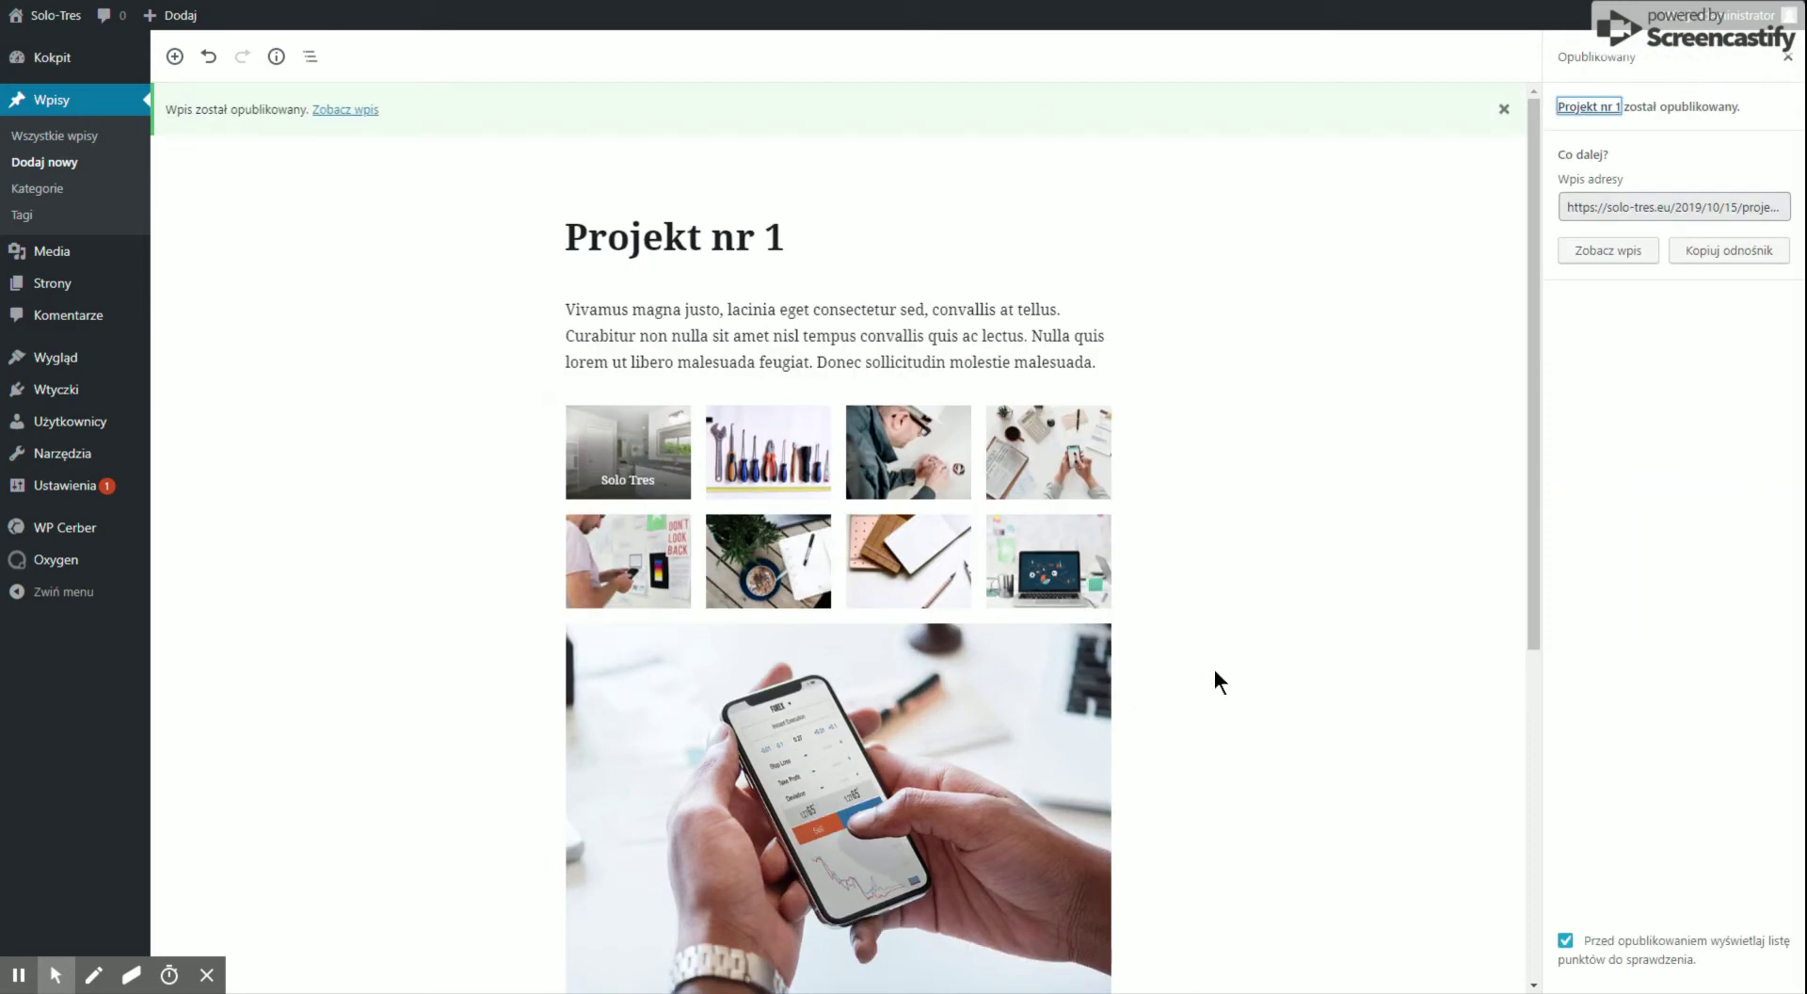
# - Move the "Witaj, świecie!" post to the trash from the list of all posts and visit the live site
pyautogui.click(70, 139)
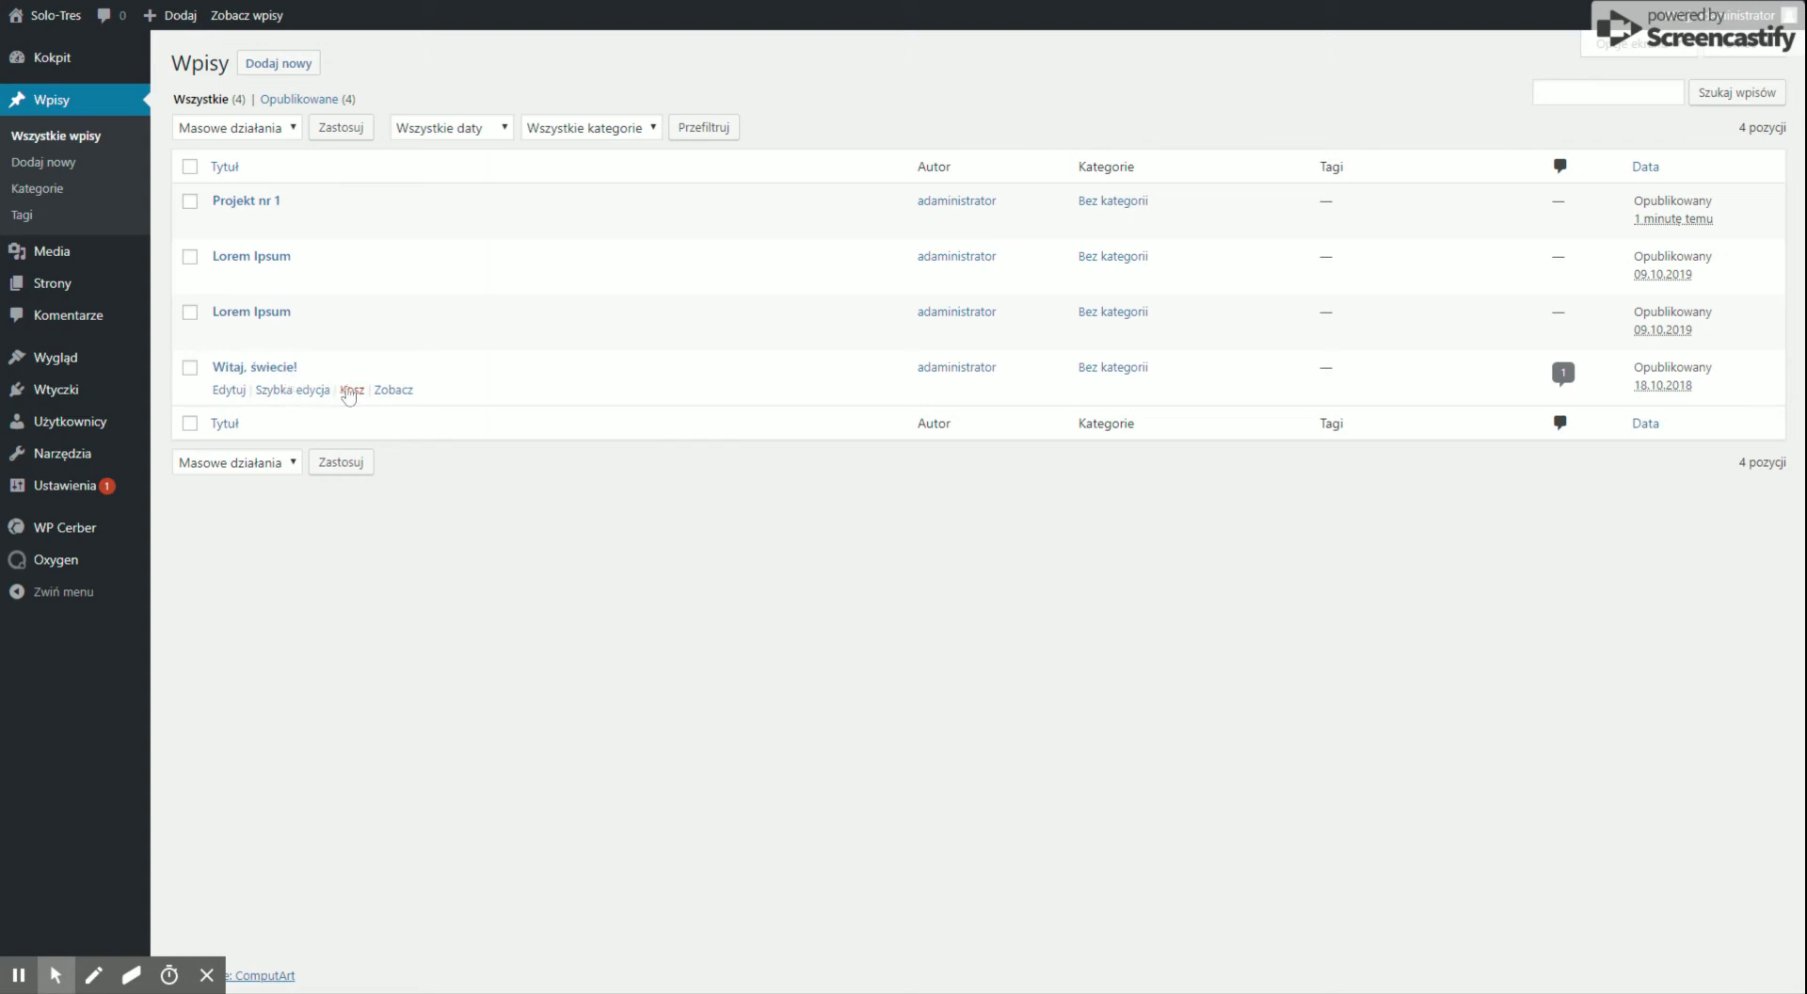
pyautogui.click(352, 389)
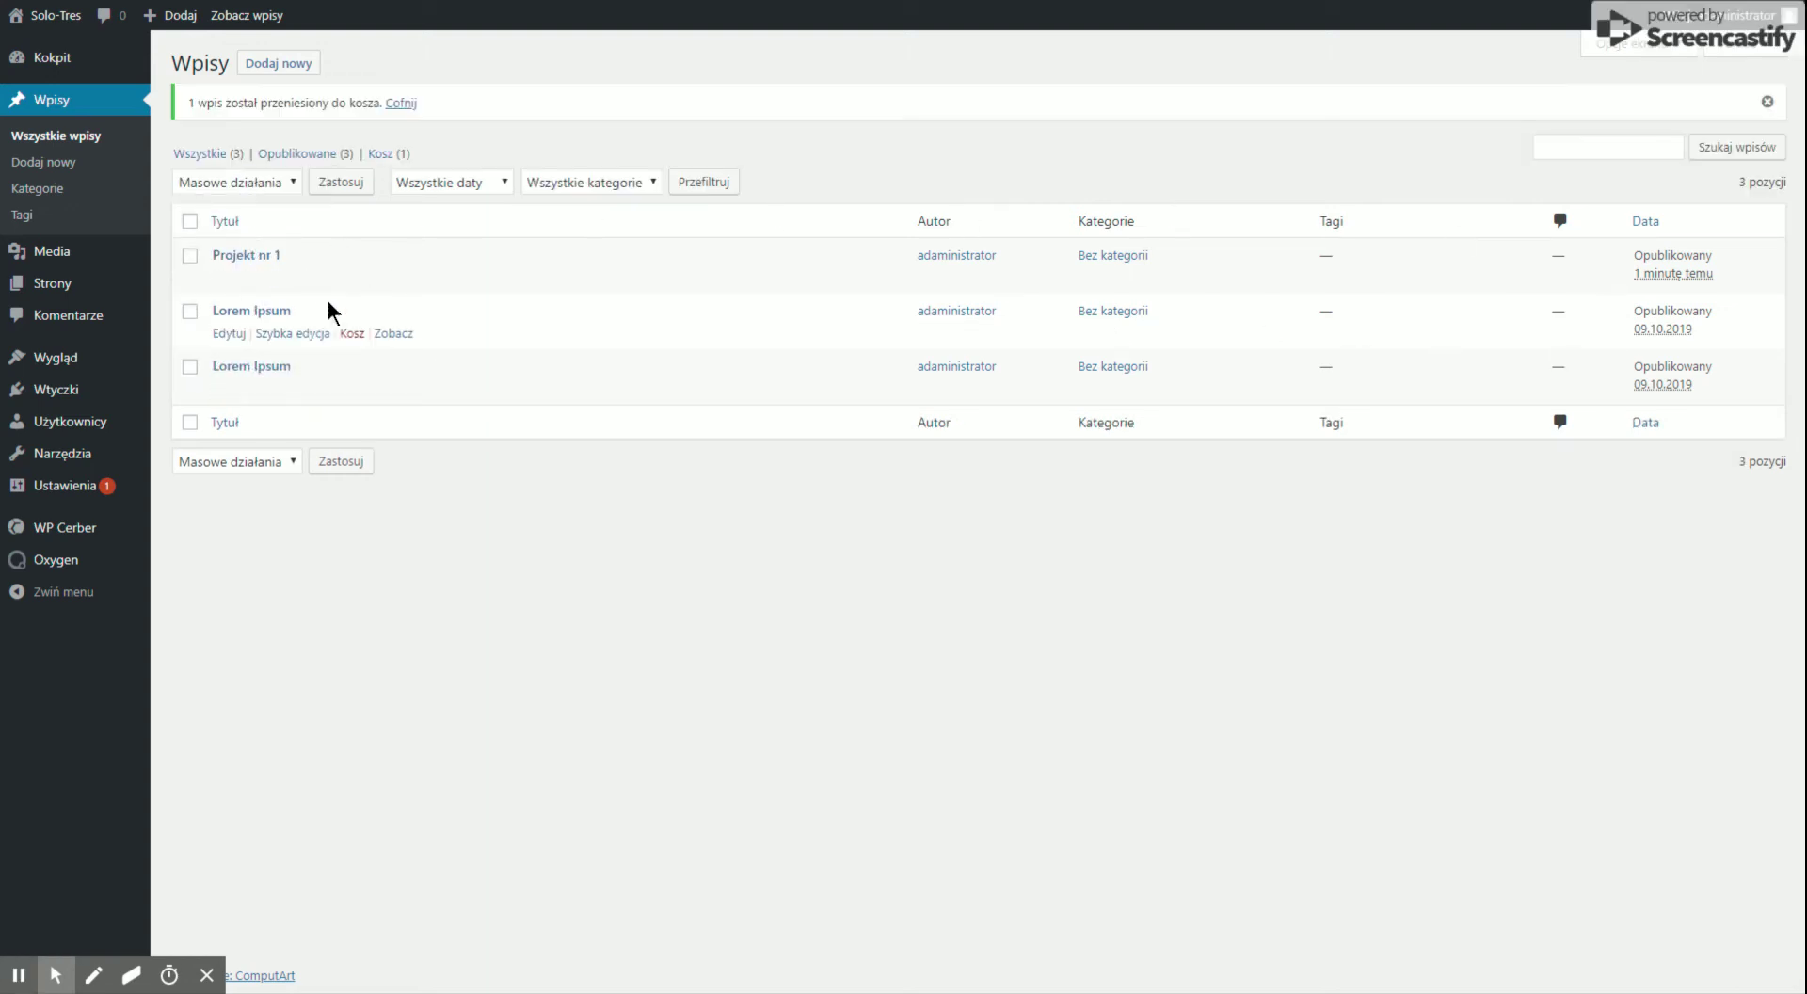
pyautogui.moveTo(59, 15)
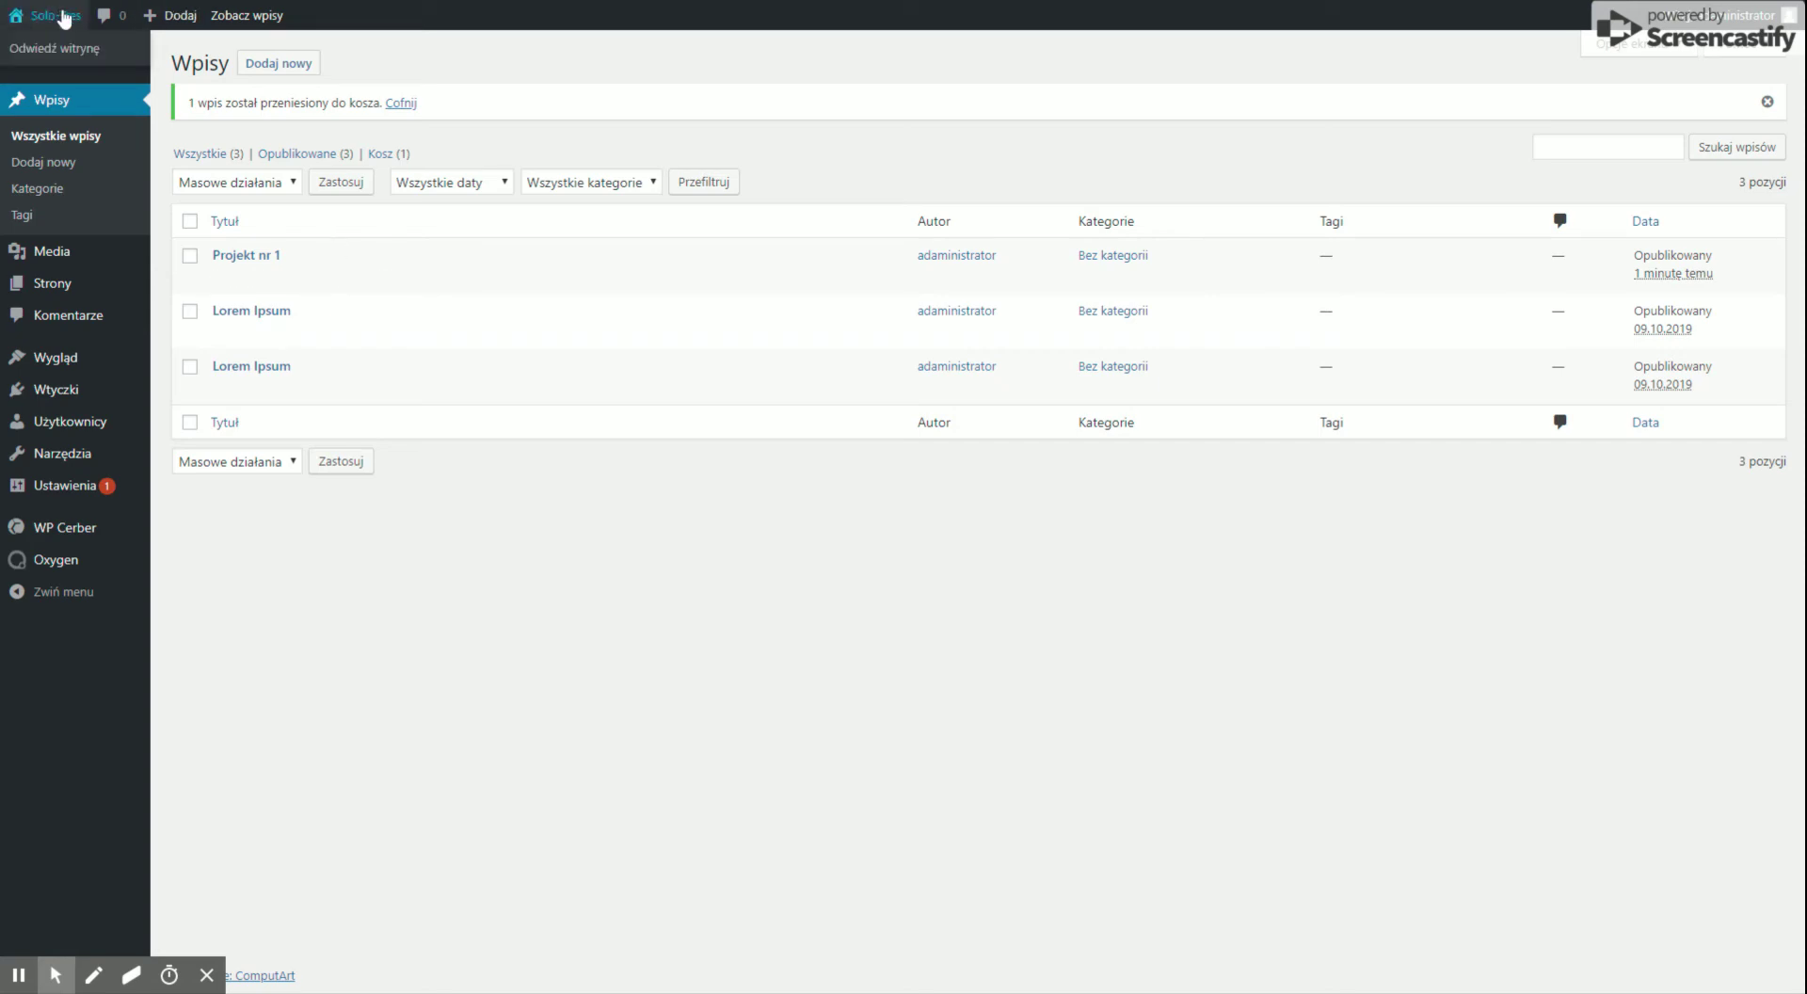
pyautogui.click(54, 52)
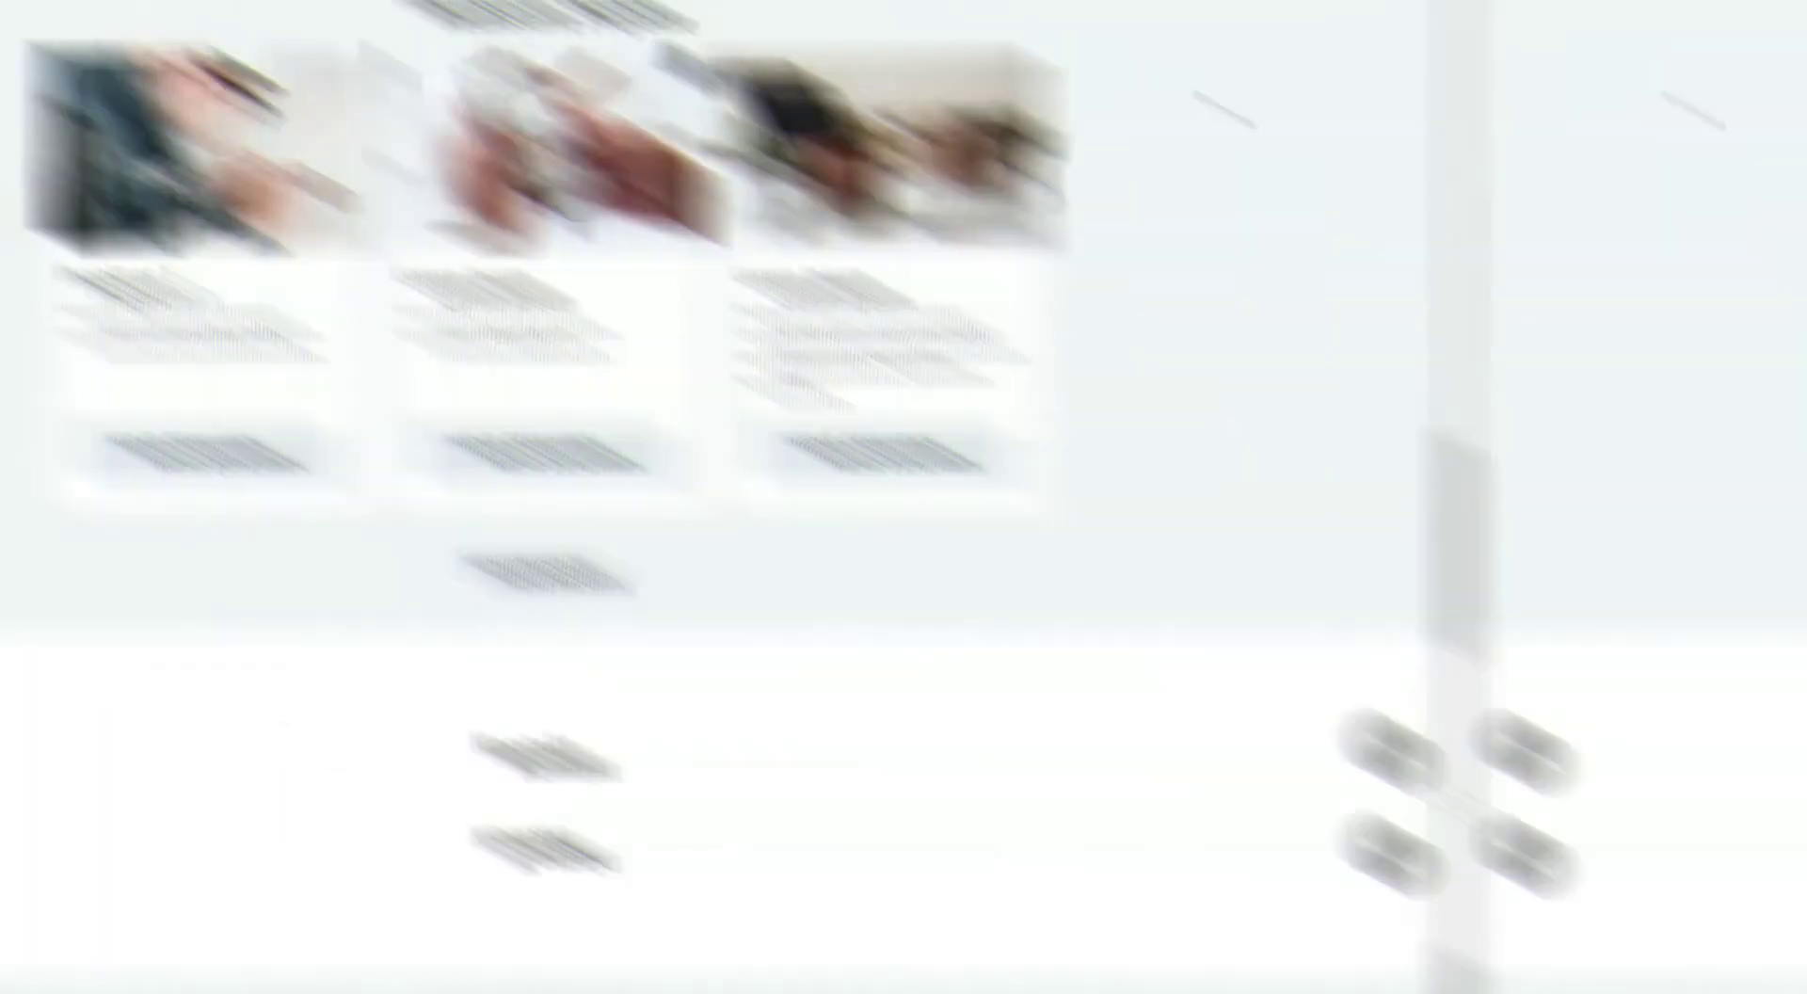